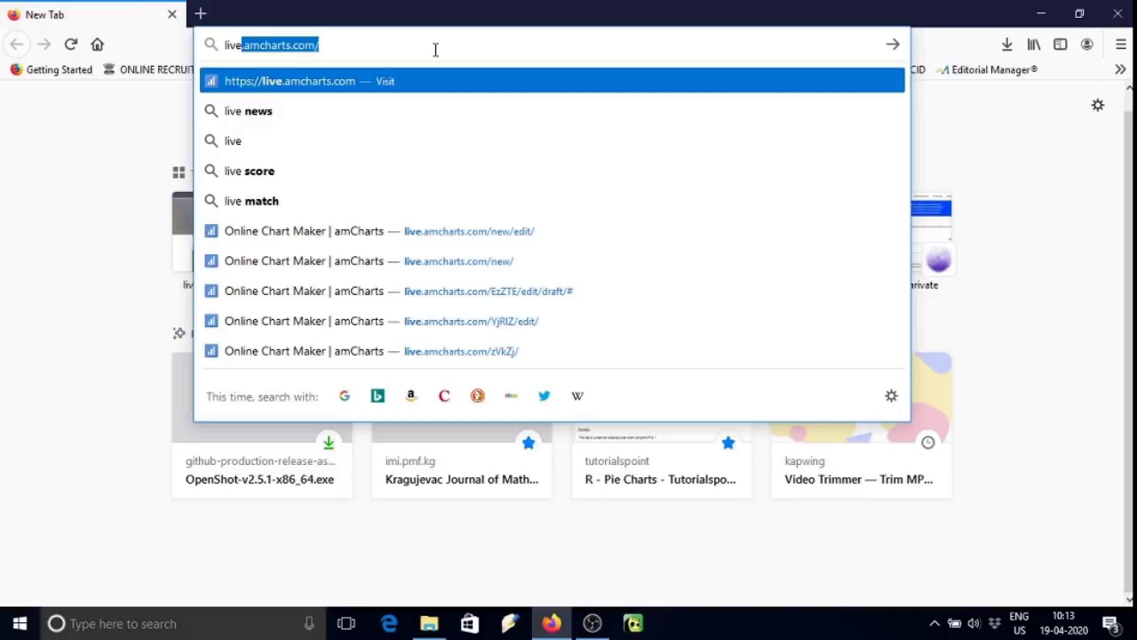
Open live.amcharts.com and look over the chart templates on its home page.
{"action": "key", "text": "Return"}
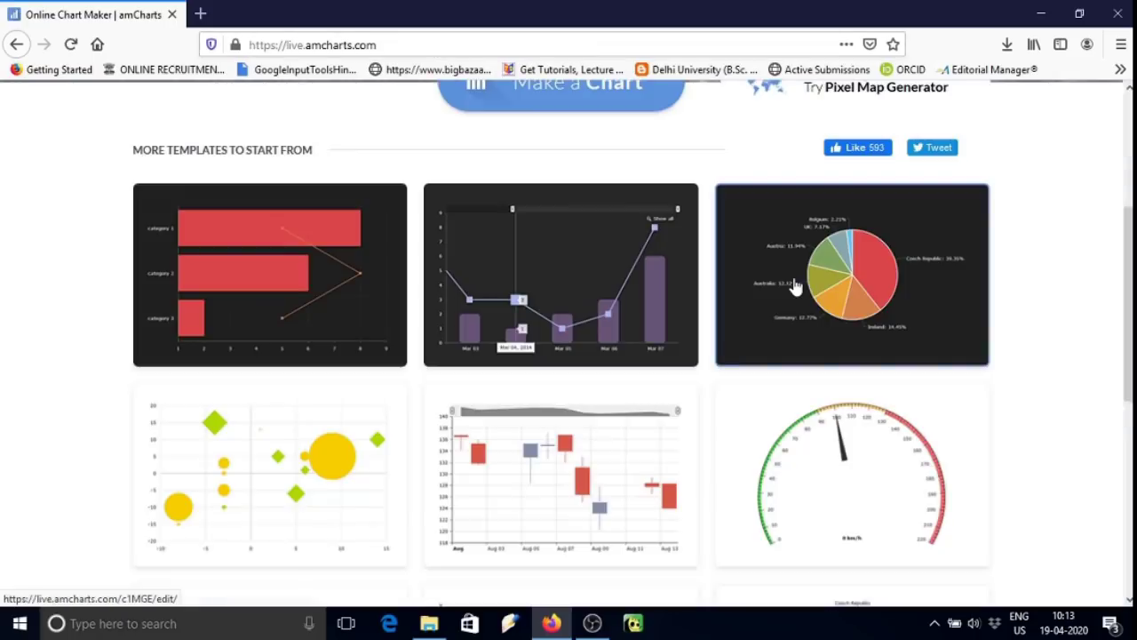
{"action": "scroll", "coordinate": [497, 477], "scroll_direction": "down", "scroll_amount": 3}
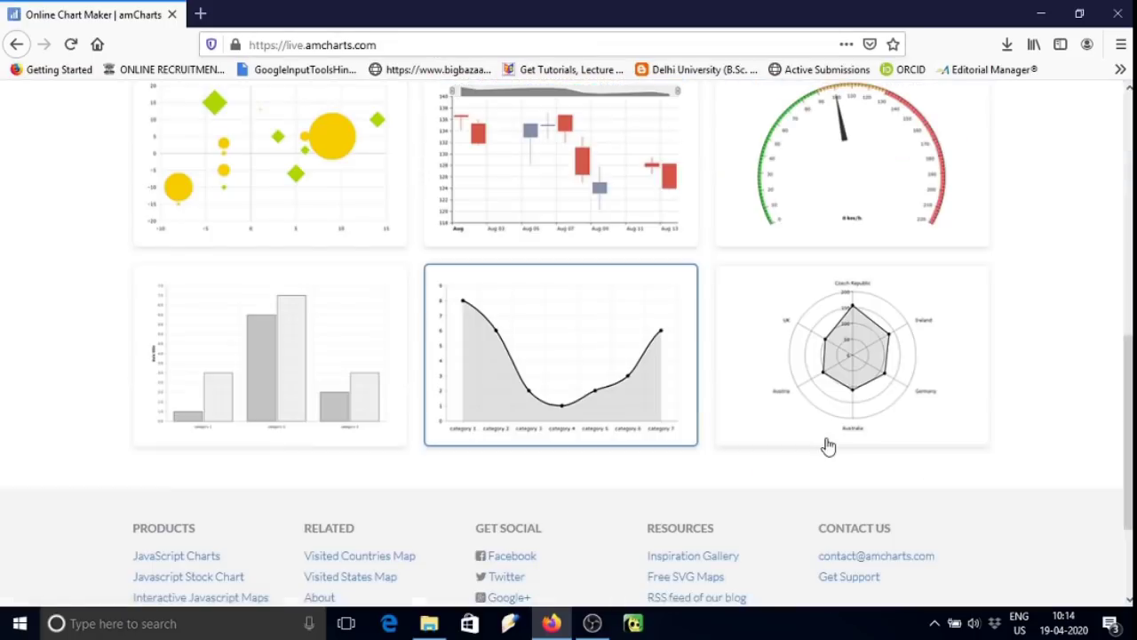
{"action": "scroll", "coordinate": [718, 273], "scroll_direction": "up", "scroll_amount": 10}
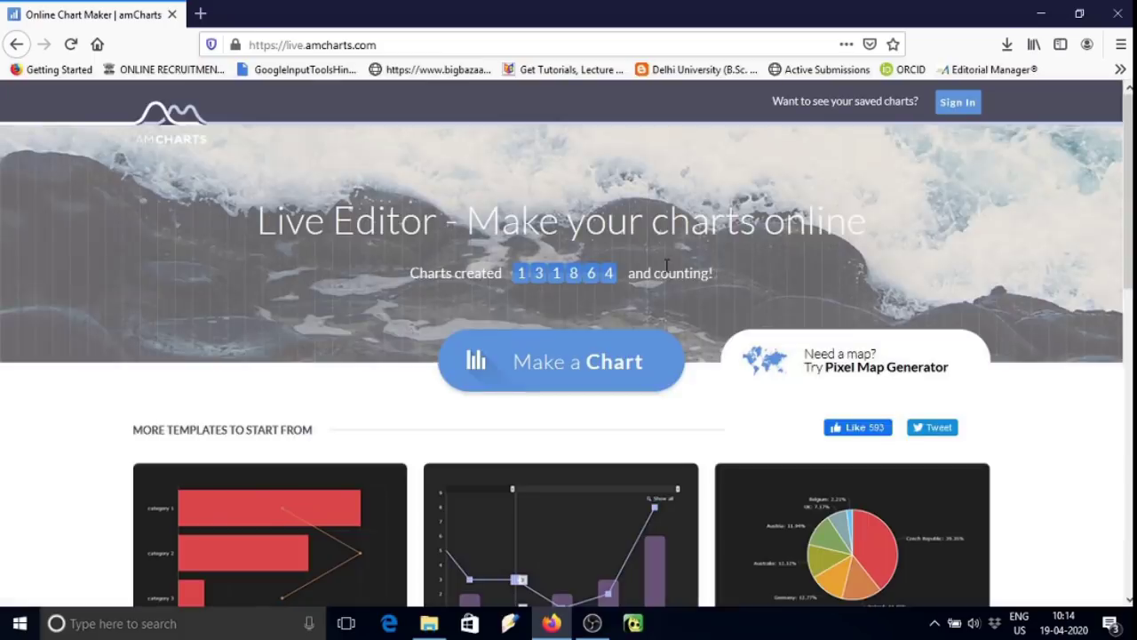
Sign in with a Google account, agreeing to the amCharts Terms & Conditions and Privacy Policy.
{"action": "left_click", "coordinate": [957, 101]}
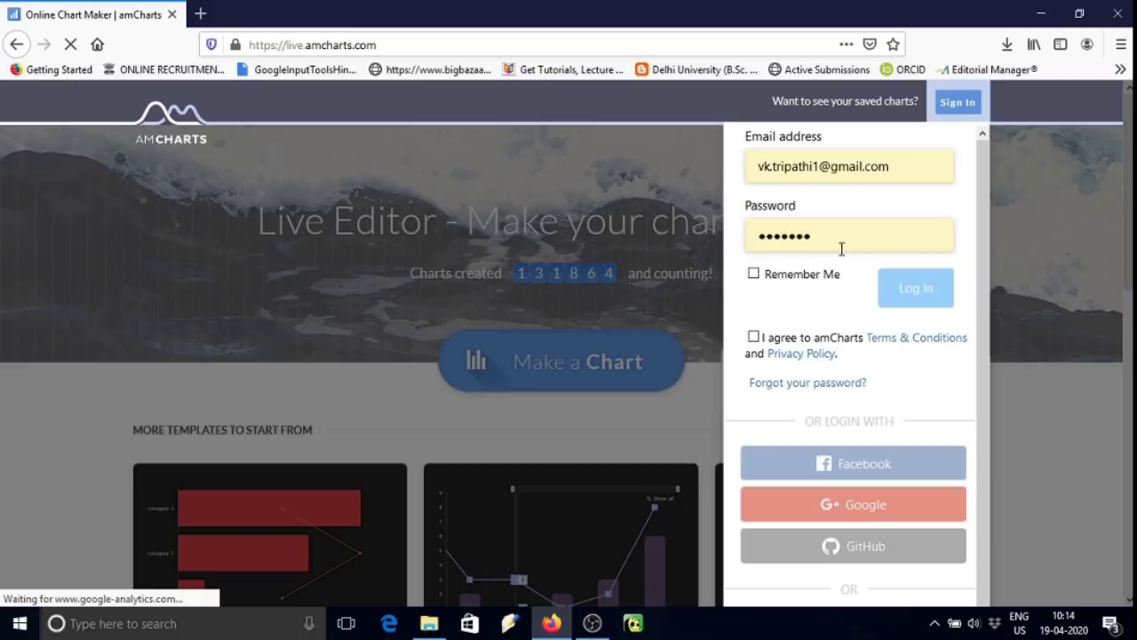
{"action": "left_click", "coordinate": [753, 336]}
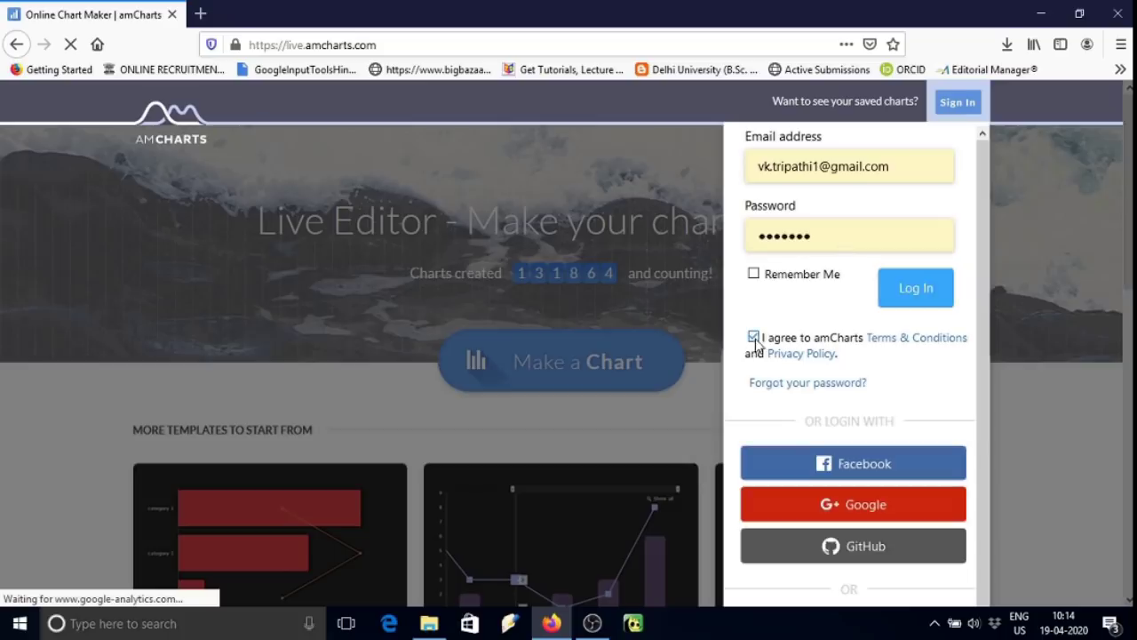
{"action": "left_click", "coordinate": [846, 505]}
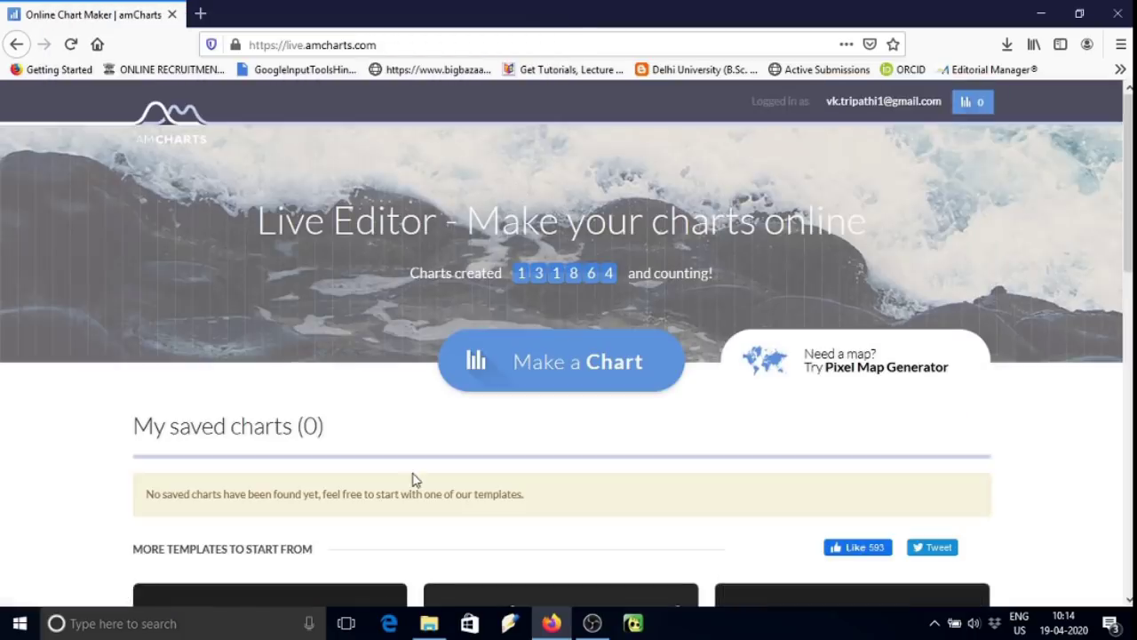
Make a new chart from the clustered column template after browsing the other chart type categories.
{"action": "scroll", "coordinate": [413, 479], "scroll_direction": "down", "scroll_amount": 3}
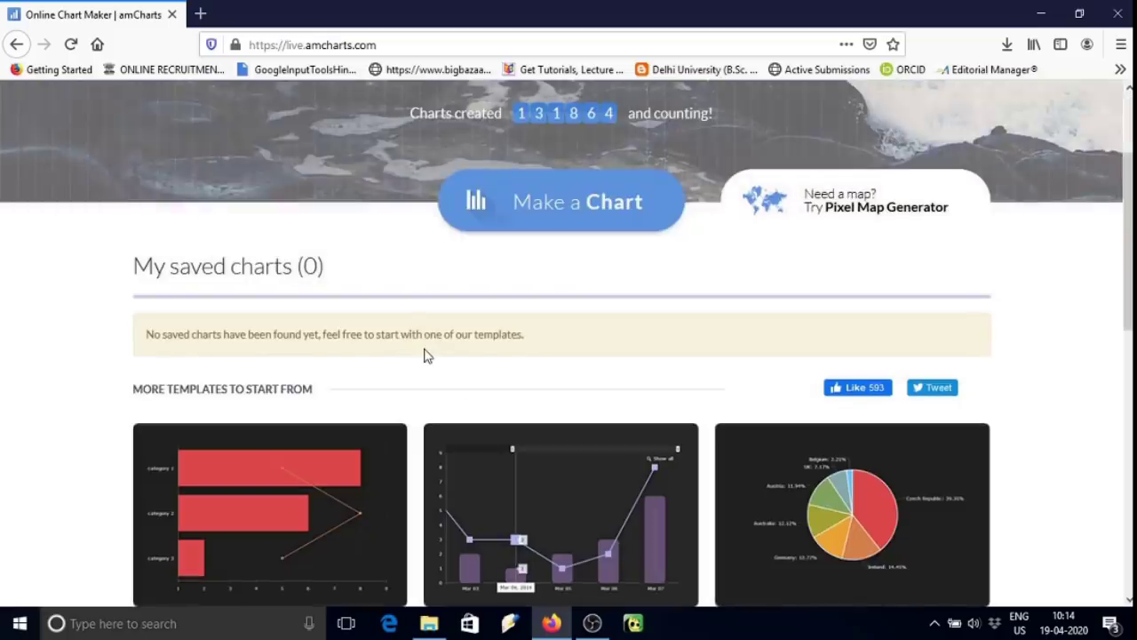
{"action": "left_click", "coordinate": [595, 204]}
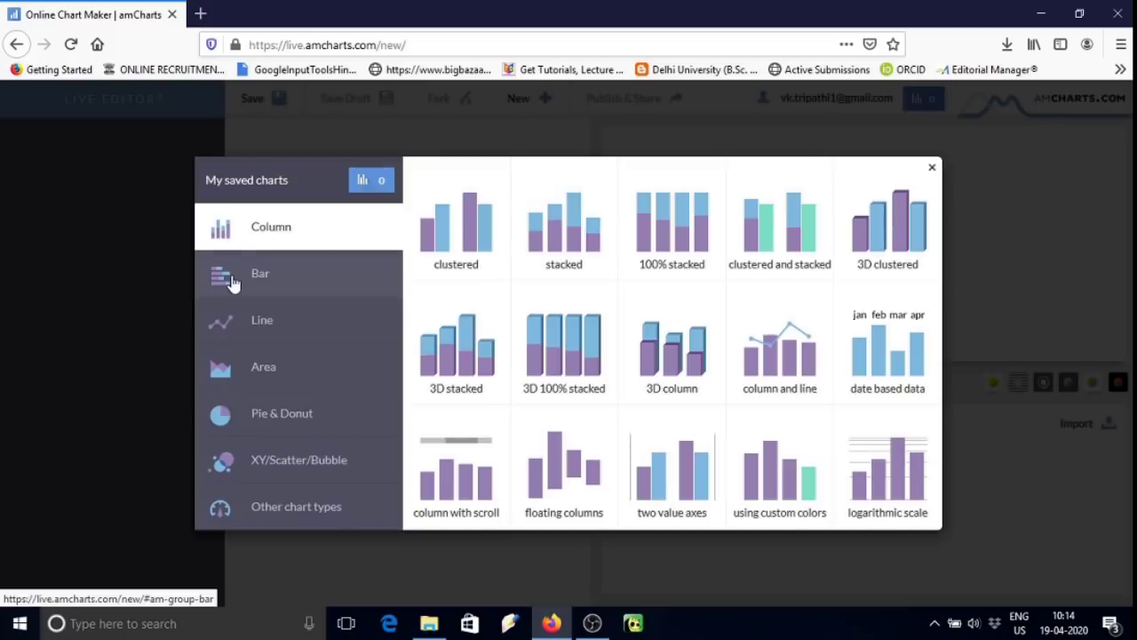
{"action": "left_click", "coordinate": [233, 282]}
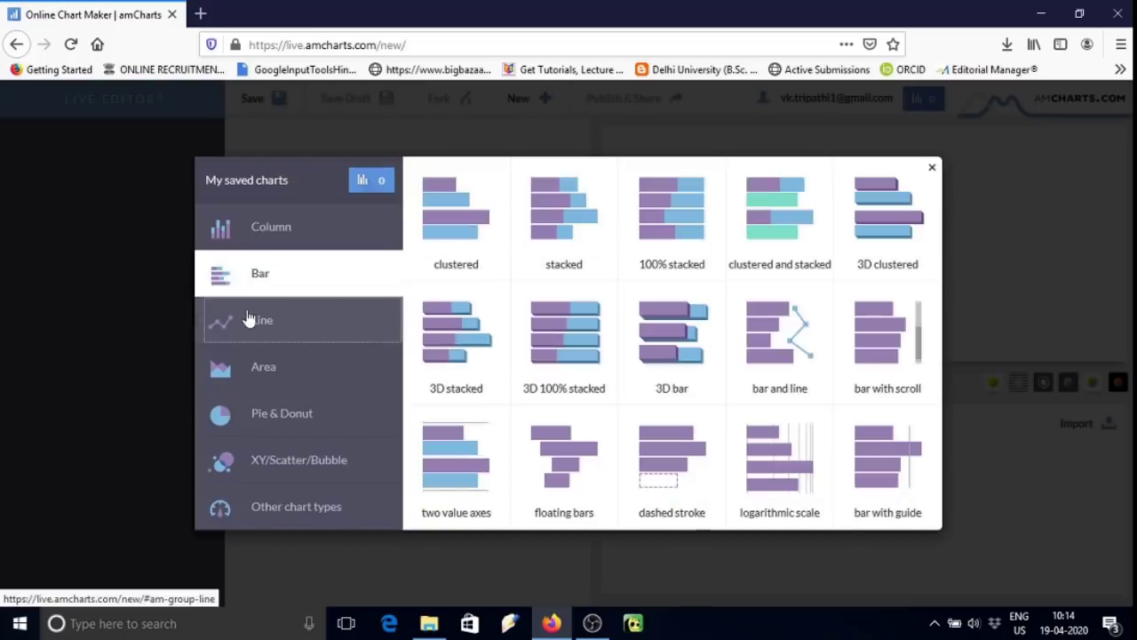
{"action": "left_click", "coordinate": [249, 319]}
{"action": "left_click", "coordinate": [266, 385]}
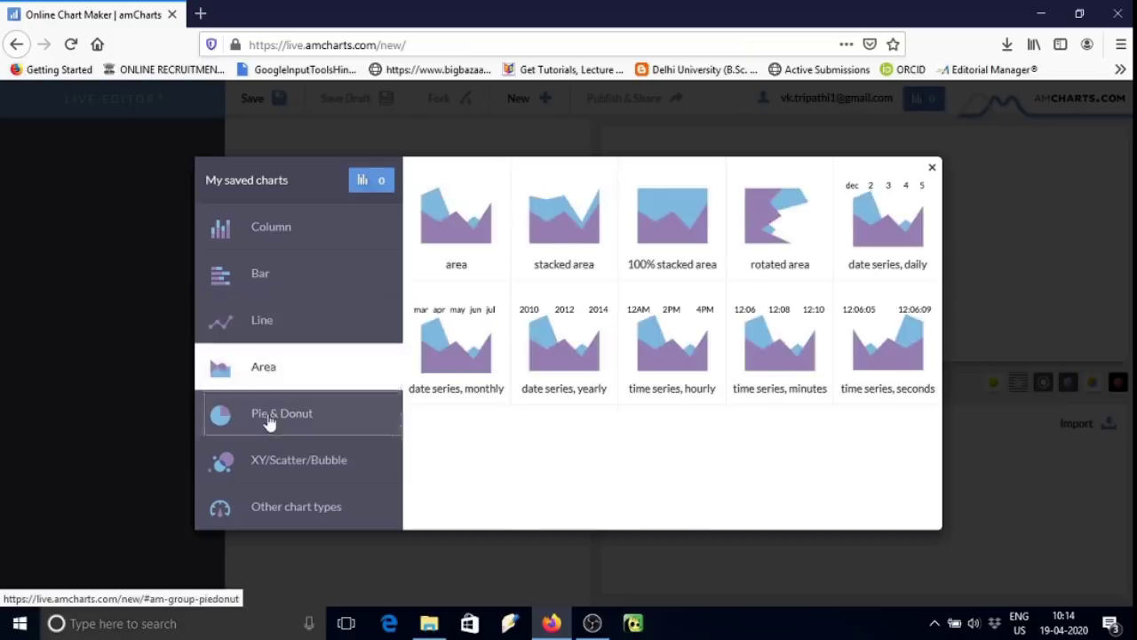
{"action": "left_click", "coordinate": [269, 421]}
{"action": "left_click", "coordinate": [283, 471]}
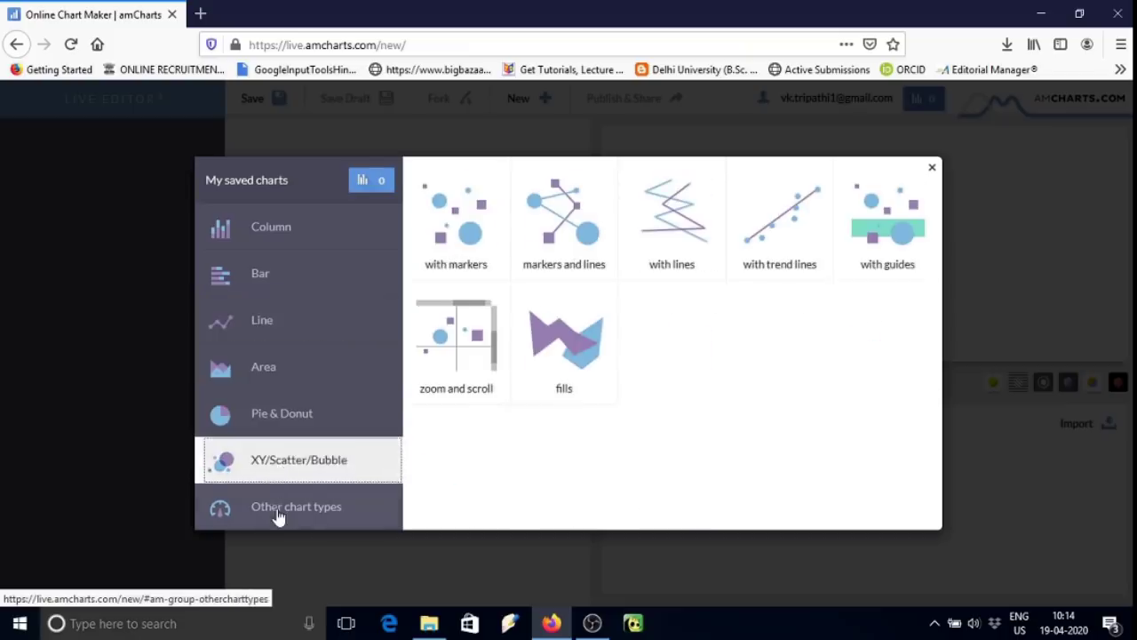
{"action": "left_click", "coordinate": [278, 515]}
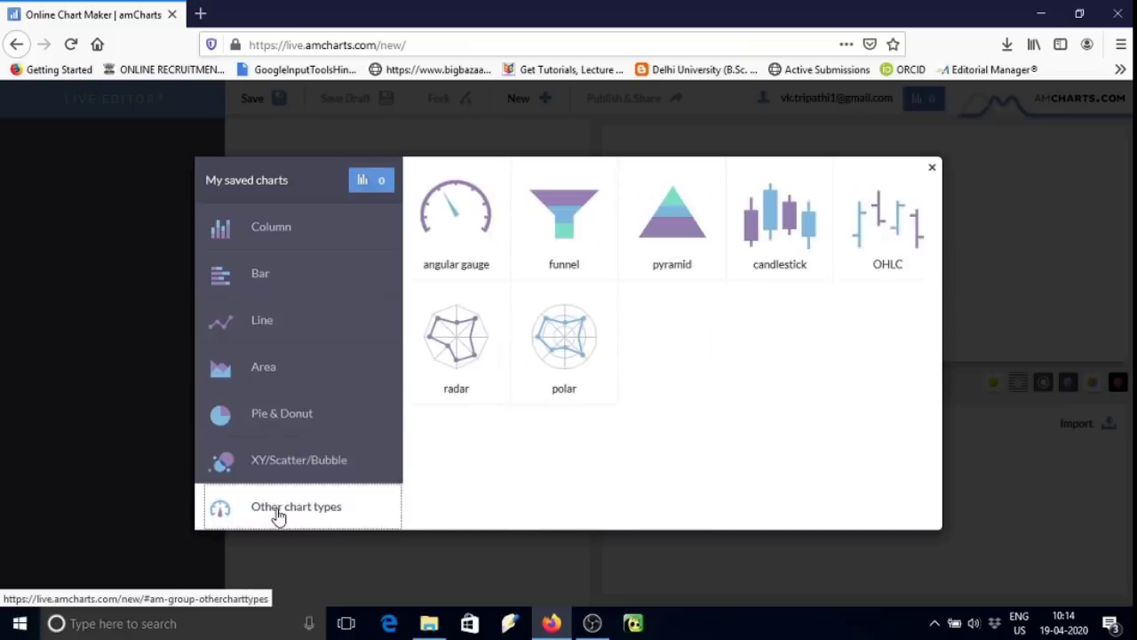
{"action": "left_click", "coordinate": [271, 242]}
{"action": "left_click", "coordinate": [449, 237]}
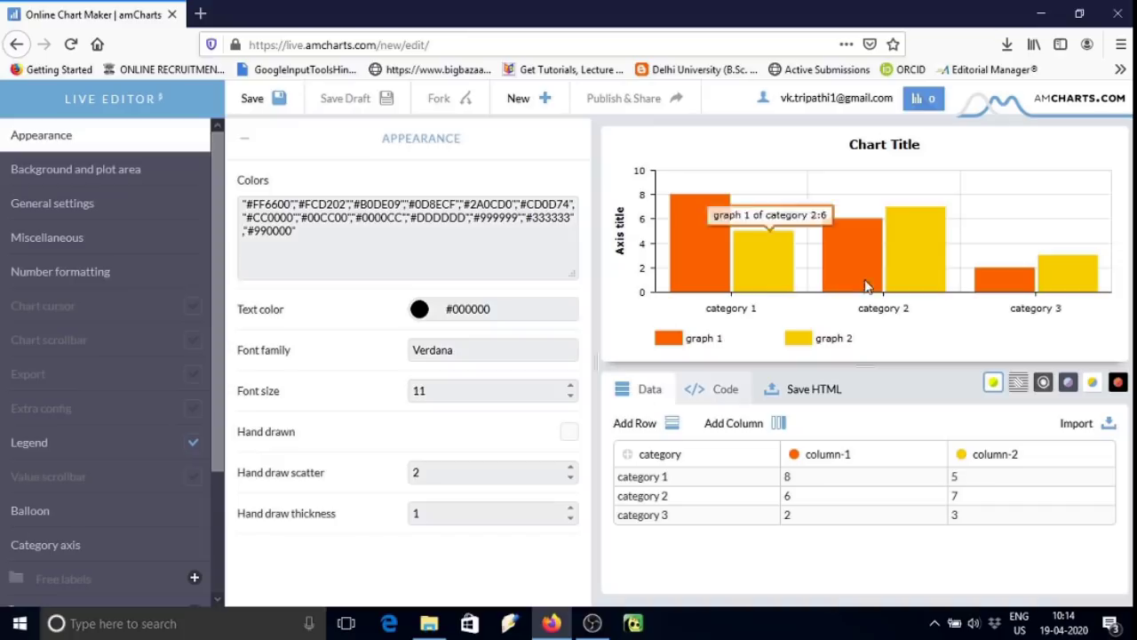
Rename the three categories in the chart data as Student1, student2 and student3.
{"action": "double_click", "coordinate": [666, 477]}
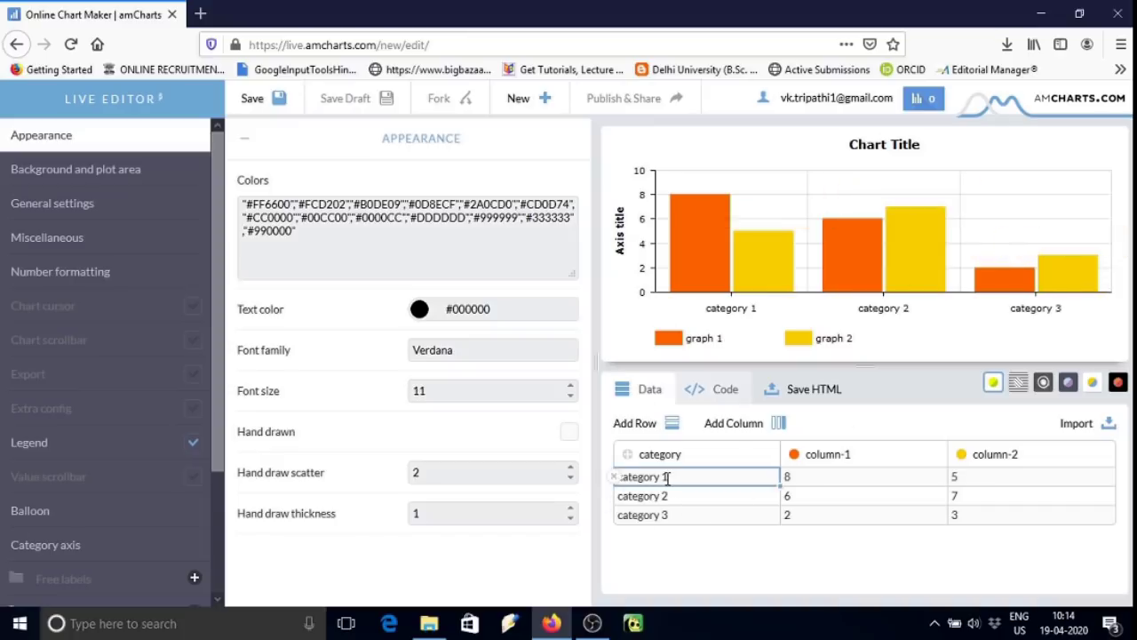
{"action": "key", "text": "ctrl+a"}
{"action": "type", "text": "S"}
{"action": "double_click", "coordinate": [671, 497]}
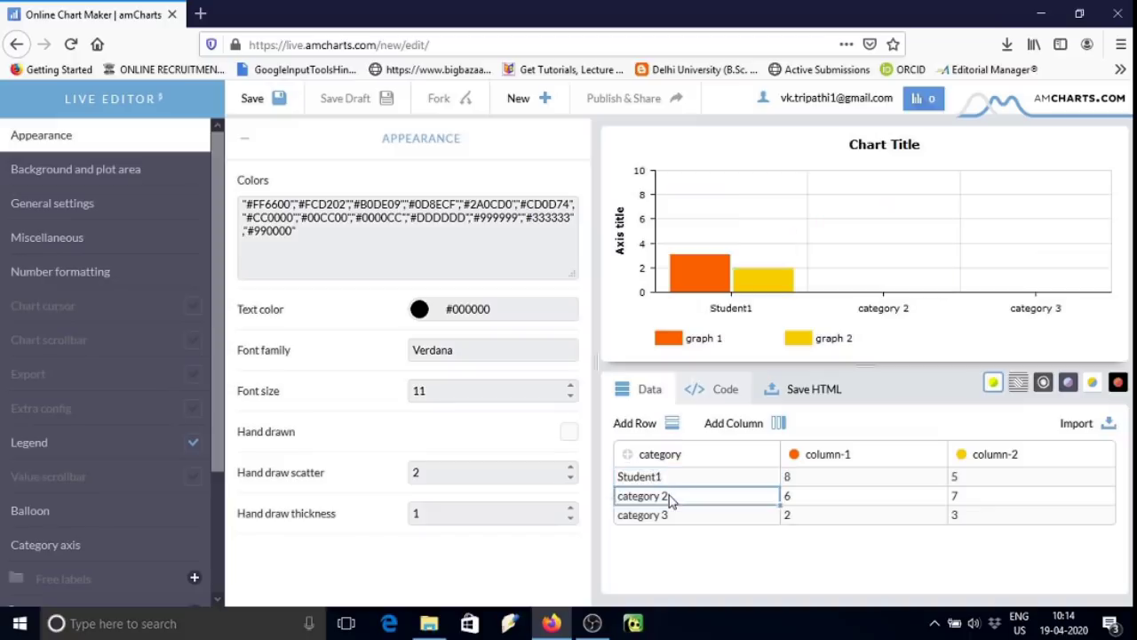
{"action": "key", "text": "ctrl+a"}
{"action": "type", "text": "st"}
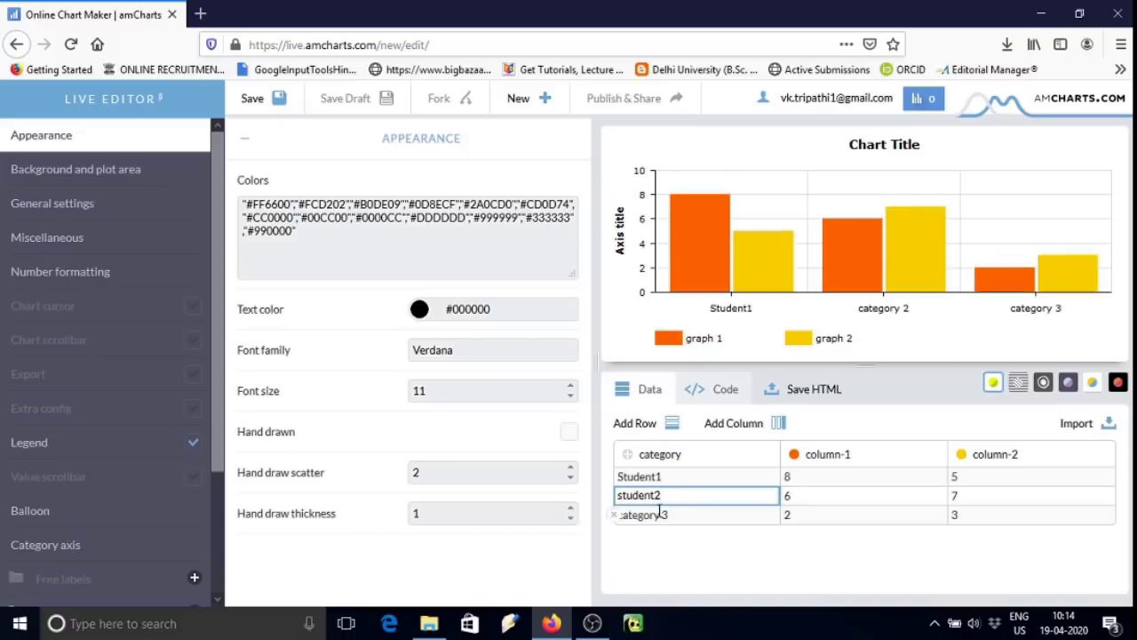
{"action": "double_click", "coordinate": [662, 516]}
{"action": "key", "text": "ctrl+a"}
{"action": "type", "text": "stu"}
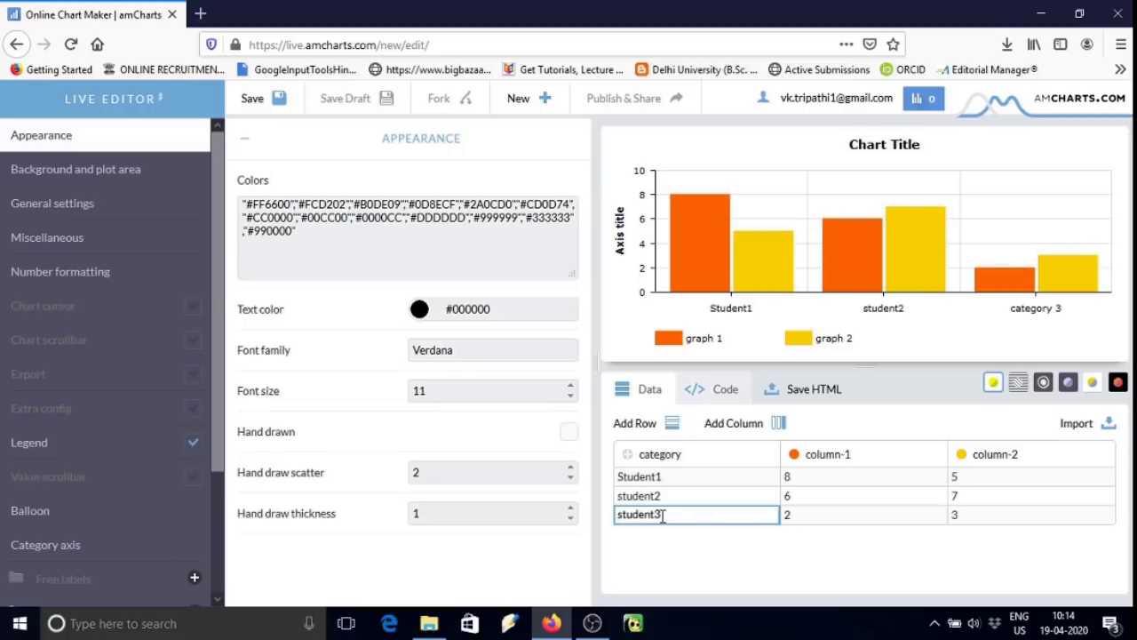
{"action": "type", "text": "dent3"}
{"action": "left_click", "coordinate": [724, 572]}
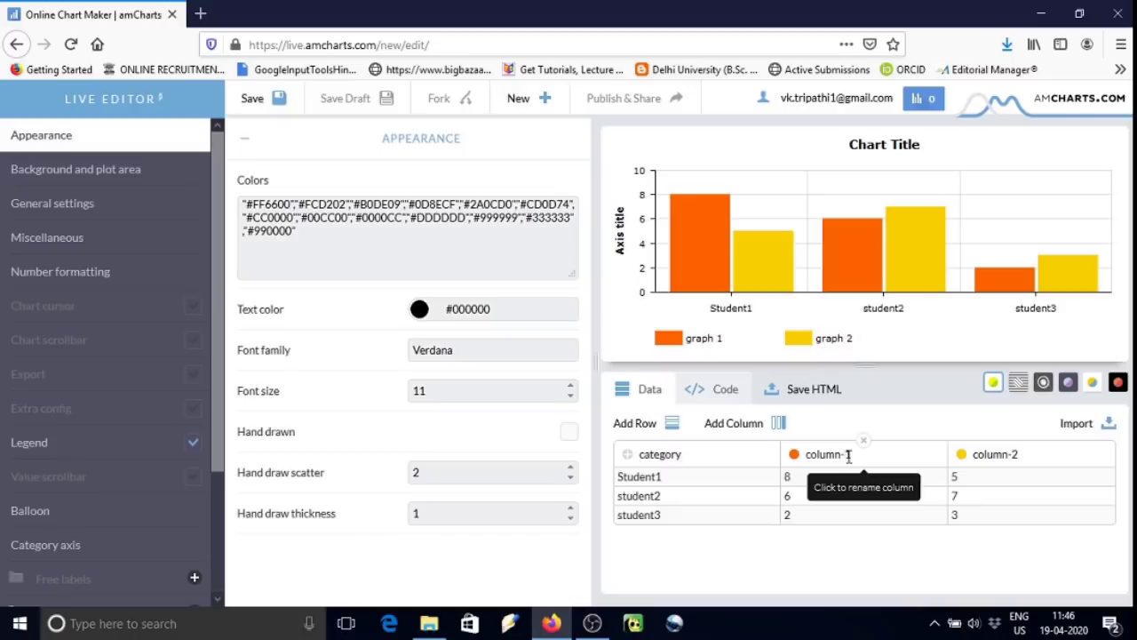
Rename the two data columns column-1 and column-2 as sub1 and sub2.
{"action": "left_click", "coordinate": [848, 456]}
{"action": "left_click_drag", "start_coordinate": [850, 455], "coordinate": [810, 458]}
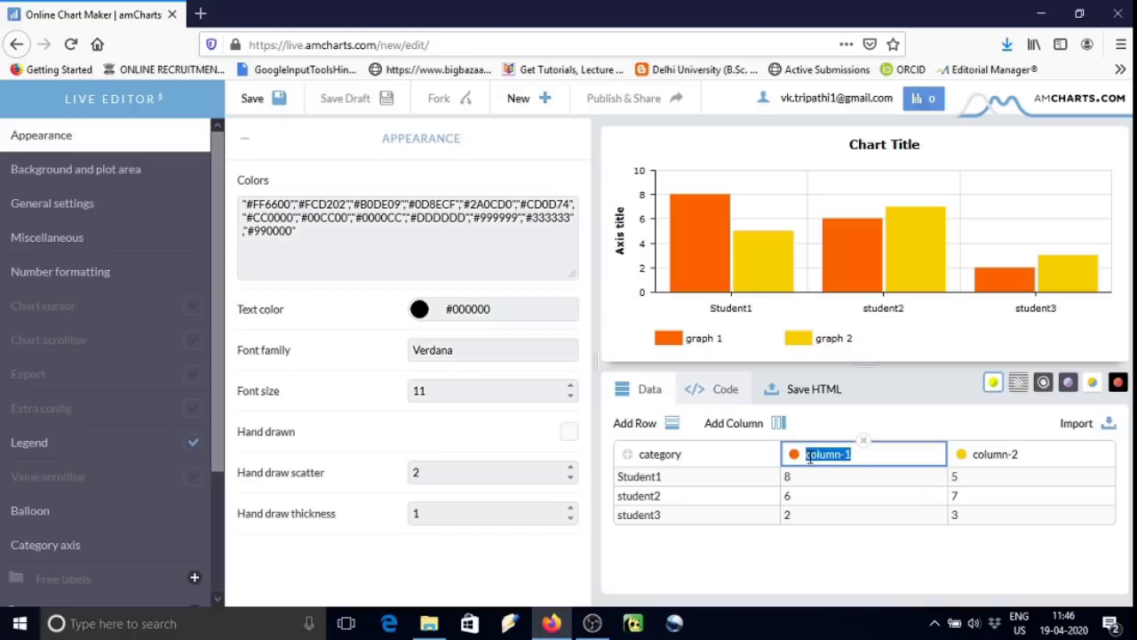
{"action": "type", "text": "sub"}
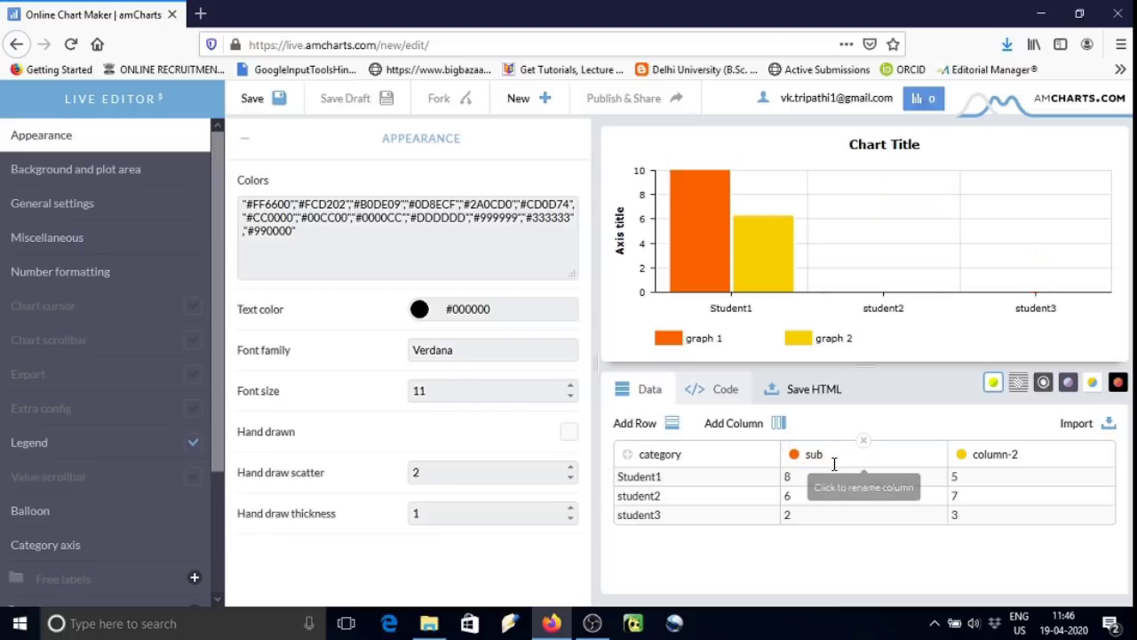
{"action": "type", "text": "1"}
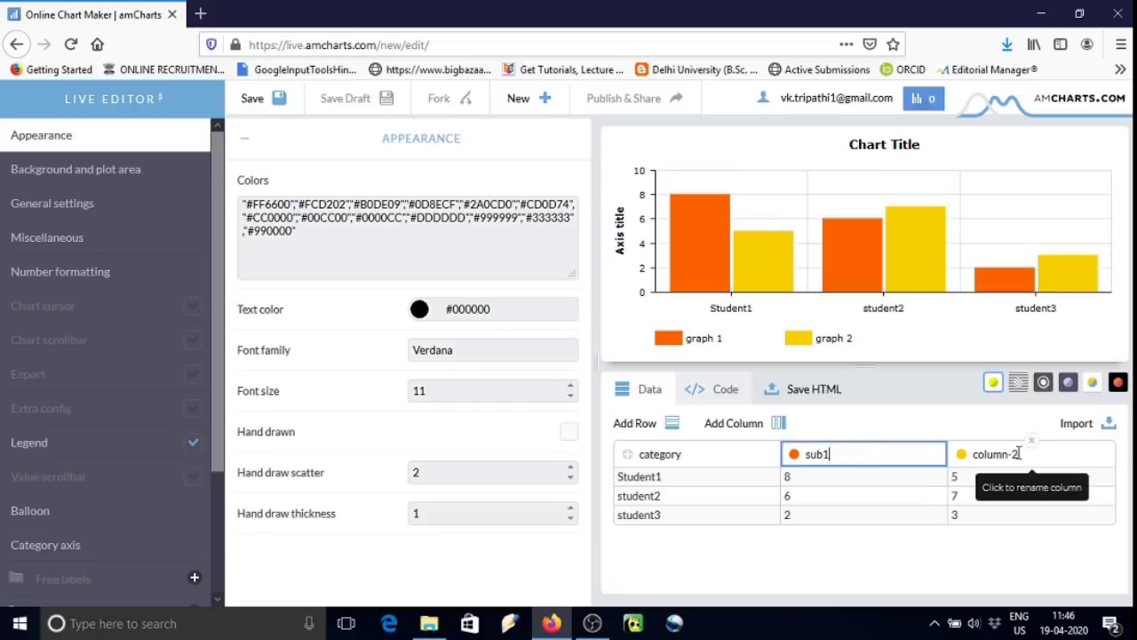
{"action": "left_click", "coordinate": [971, 456]}
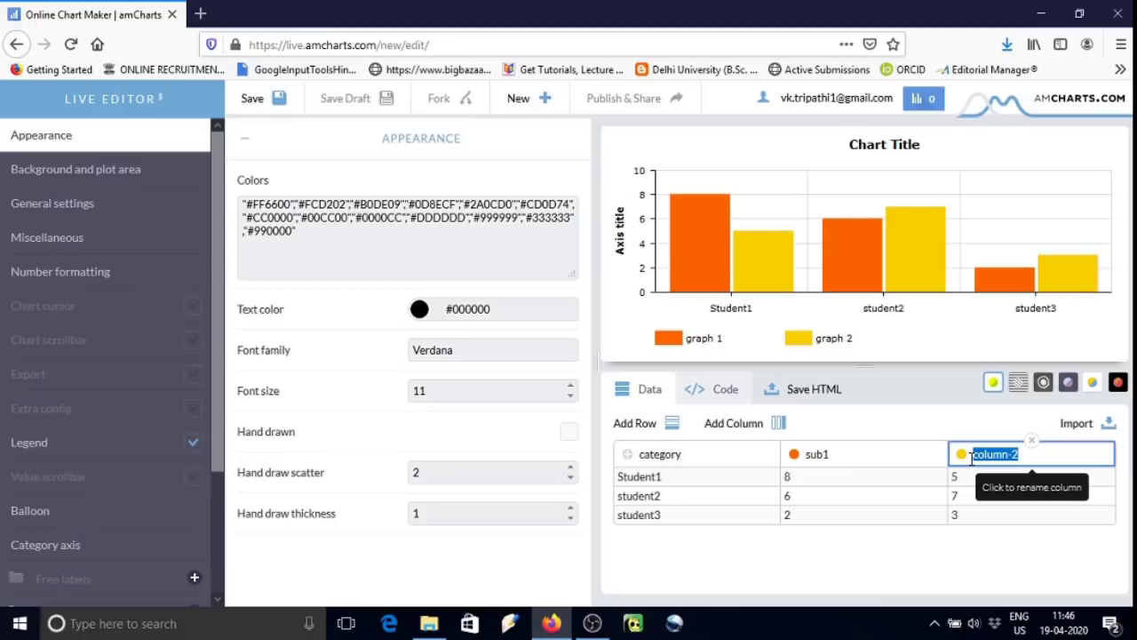
{"action": "type", "text": "su"}
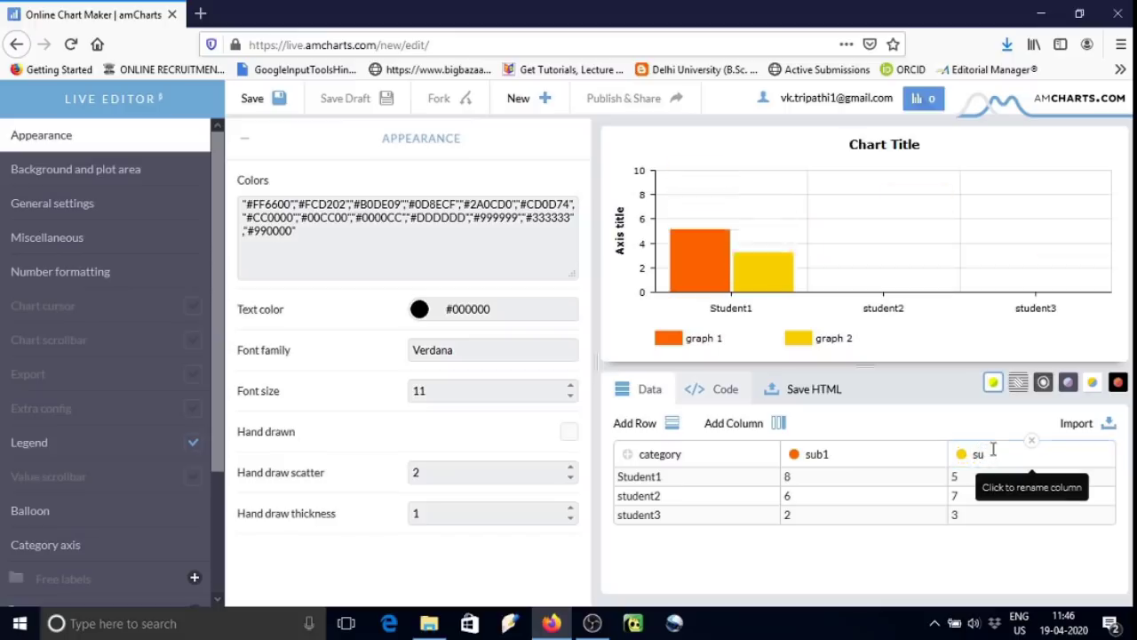
{"action": "type", "text": "b"}
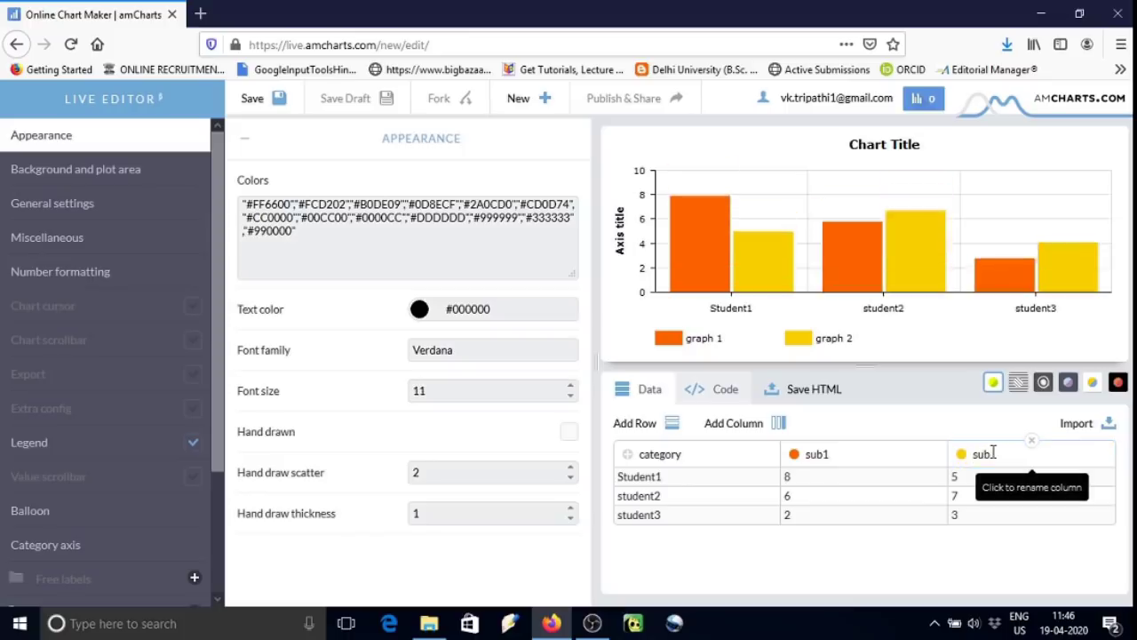
{"action": "type", "text": "2"}
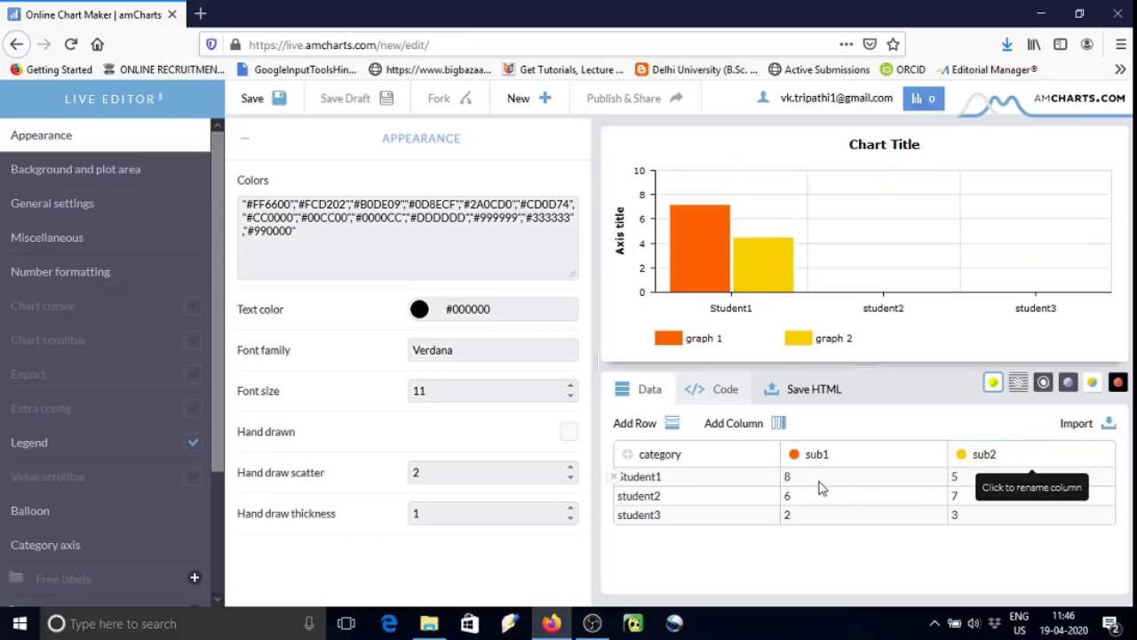
Set the sub1 values to 88 for Student1, 55 for student2 and 87 for student3.
{"action": "left_click", "coordinate": [819, 477]}
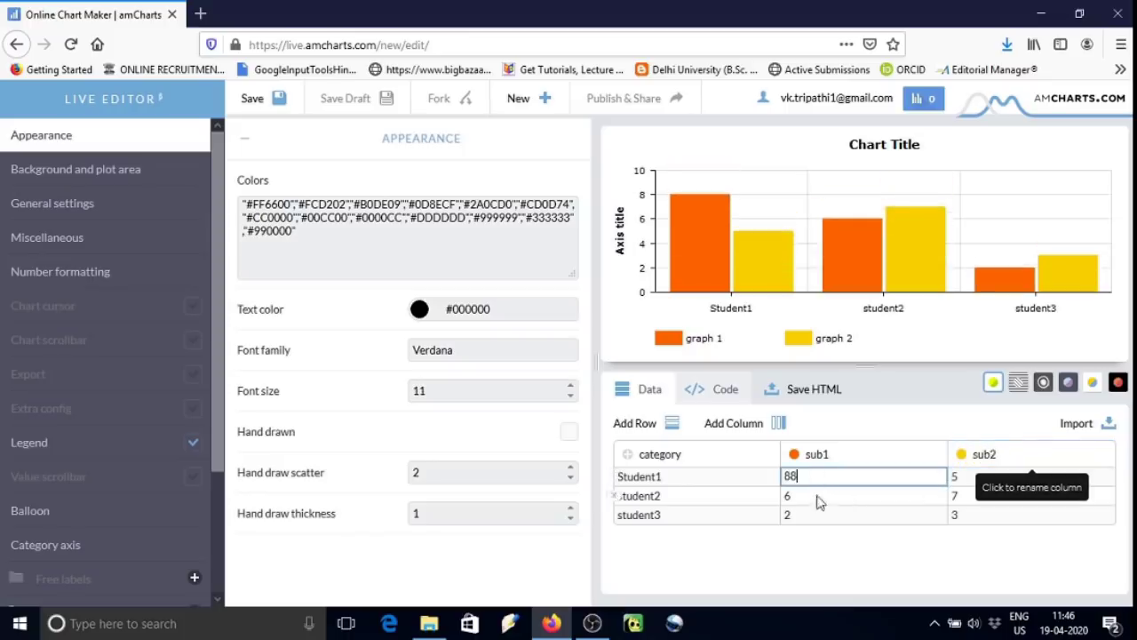
{"action": "type", "text": "88"}
{"action": "left_click", "coordinate": [818, 497]}
{"action": "type", "text": "5"}
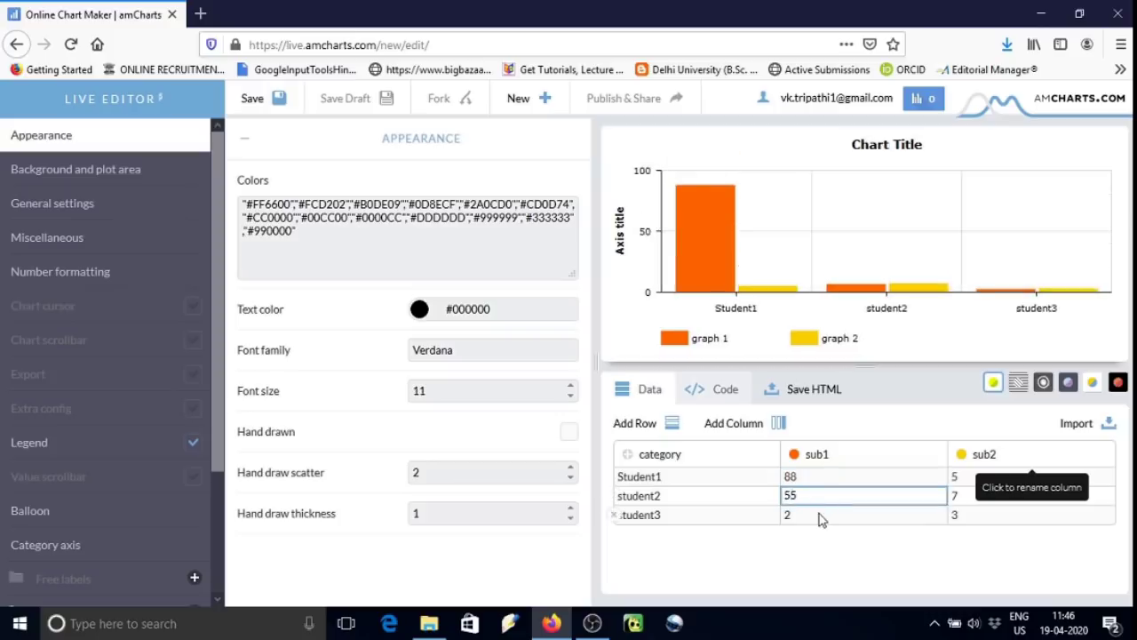
{"action": "type", "text": "5"}
{"action": "left_click", "coordinate": [819, 519]}
{"action": "type", "text": "87"}
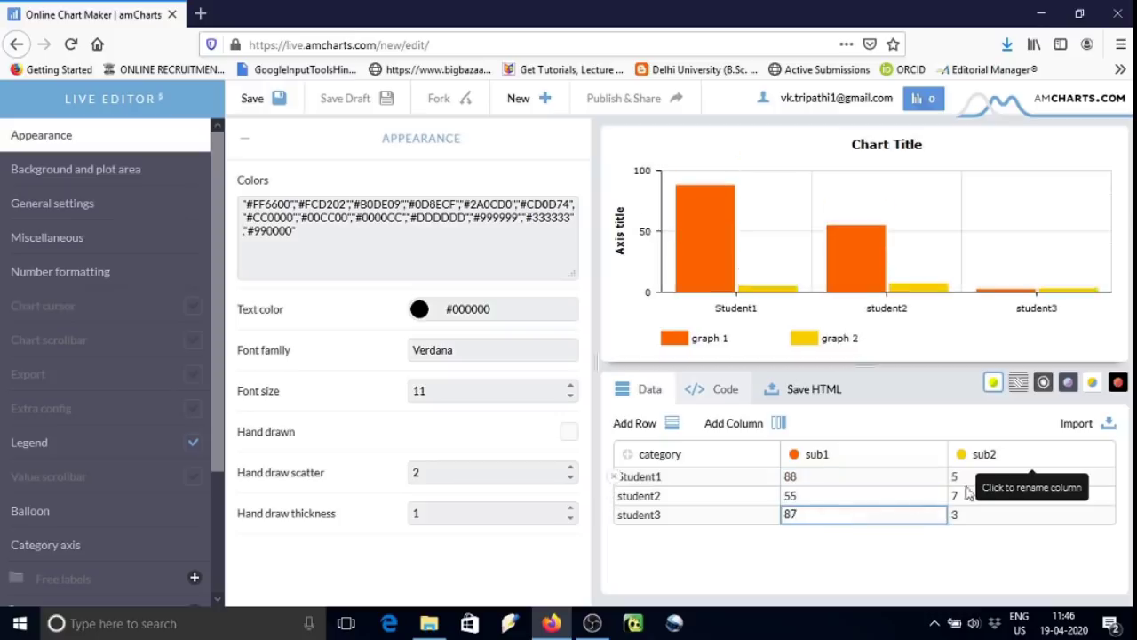
Set the sub2 values of all three students to 87.
{"action": "left_click", "coordinate": [965, 480]}
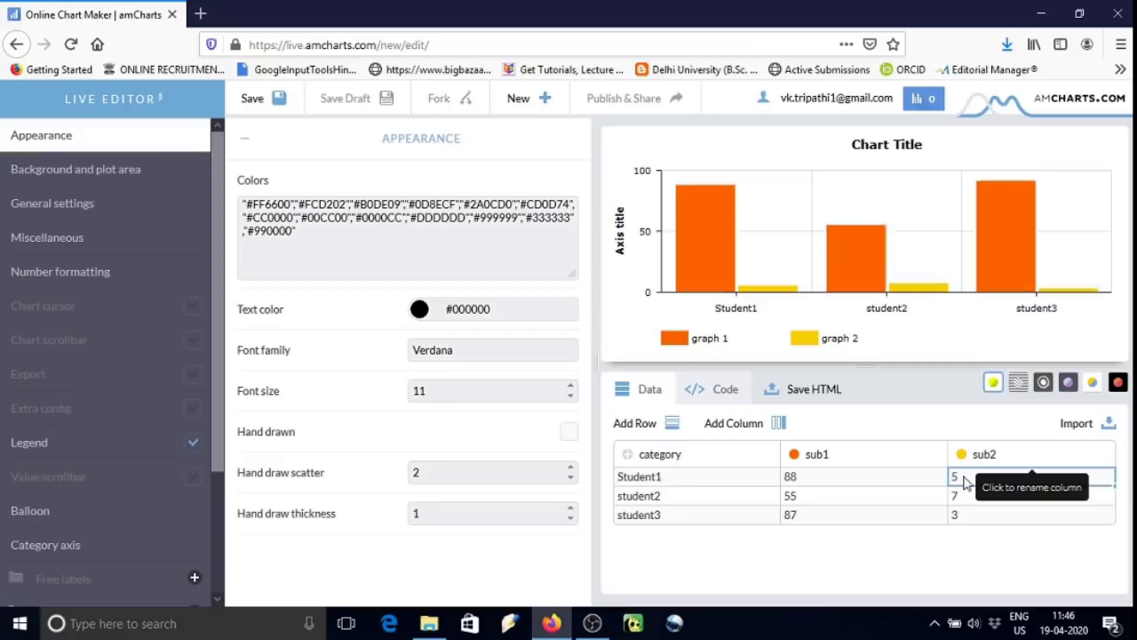
{"action": "type", "text": "87"}
{"action": "left_click", "coordinate": [956, 498]}
{"action": "type", "text": "87"}
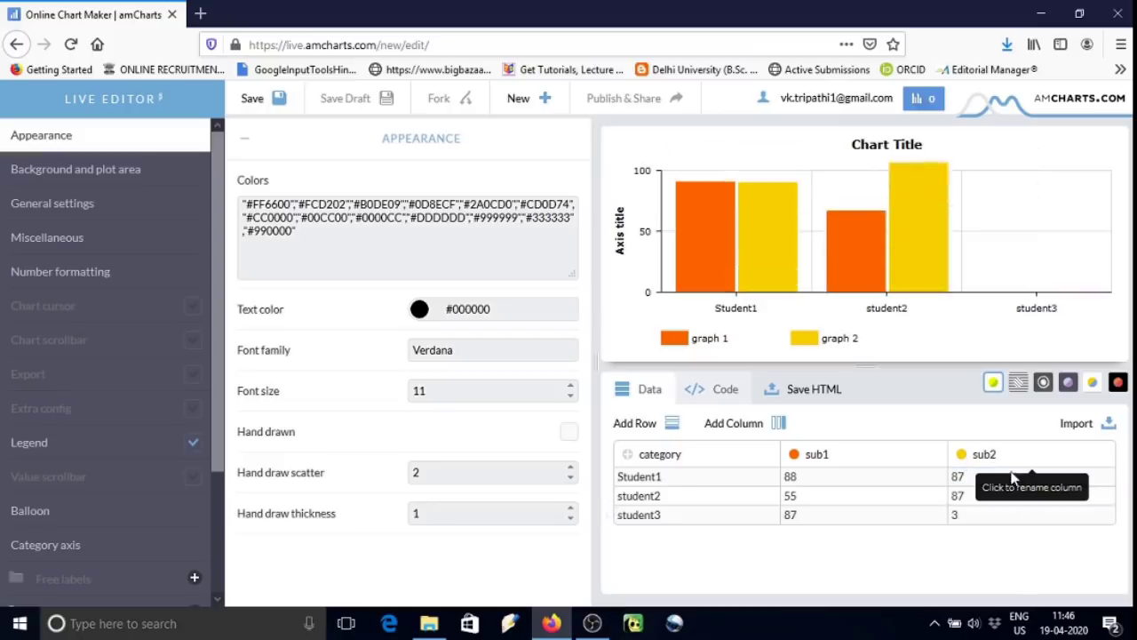
{"action": "left_click", "coordinate": [1007, 457]}
{"action": "left_click", "coordinate": [961, 516]}
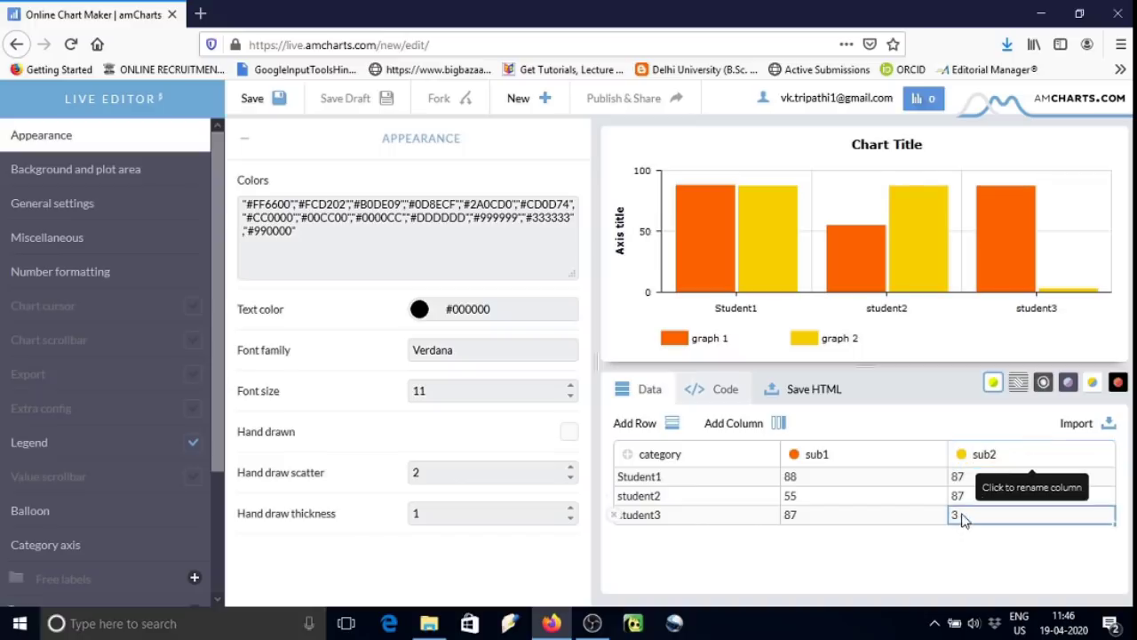
{"action": "type", "text": "87"}
{"action": "left_click", "coordinate": [955, 567]}
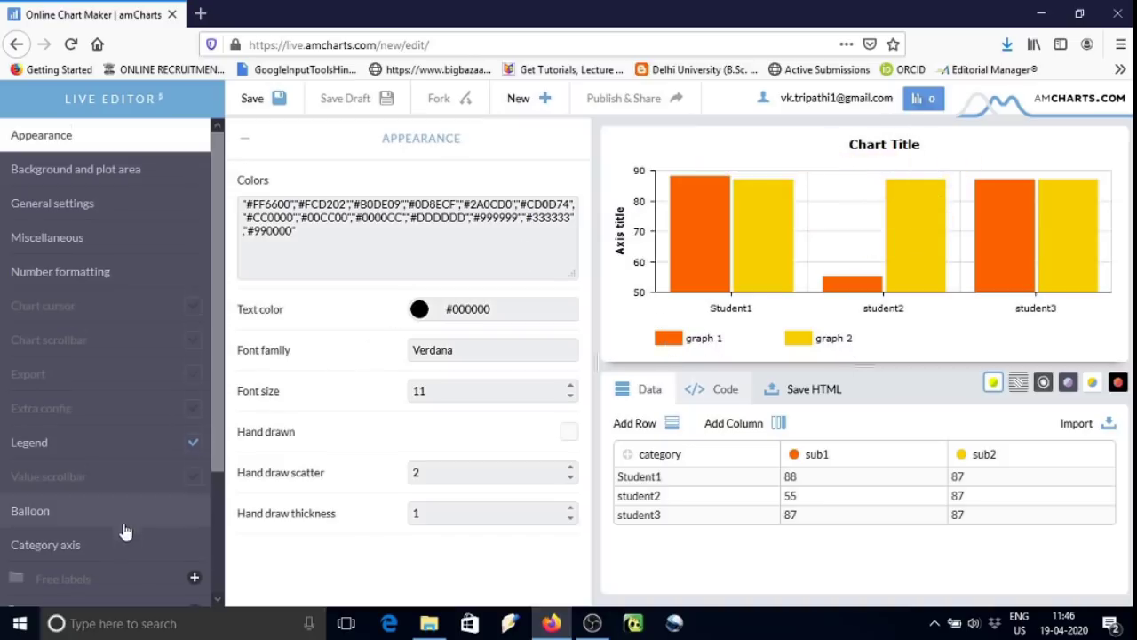
Set the text of the chart's title to "Student's performance".
{"action": "scroll", "coordinate": [124, 529], "scroll_direction": "down", "scroll_amount": 3}
{"action": "left_click", "coordinate": [75, 531]}
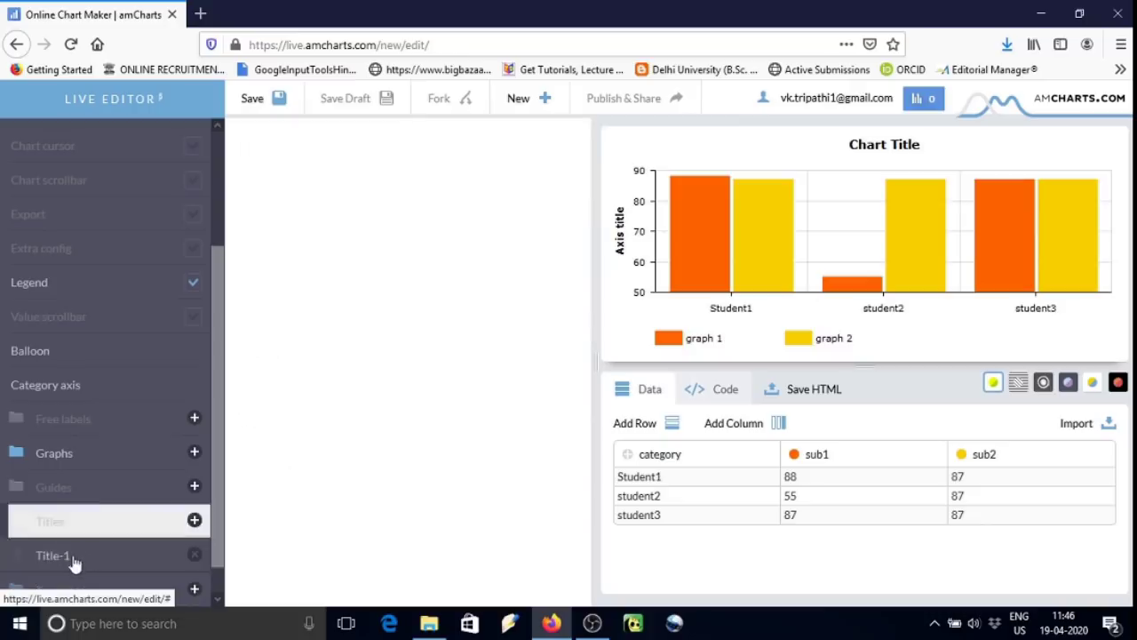
{"action": "left_click", "coordinate": [64, 558]}
{"action": "left_click", "coordinate": [483, 424]}
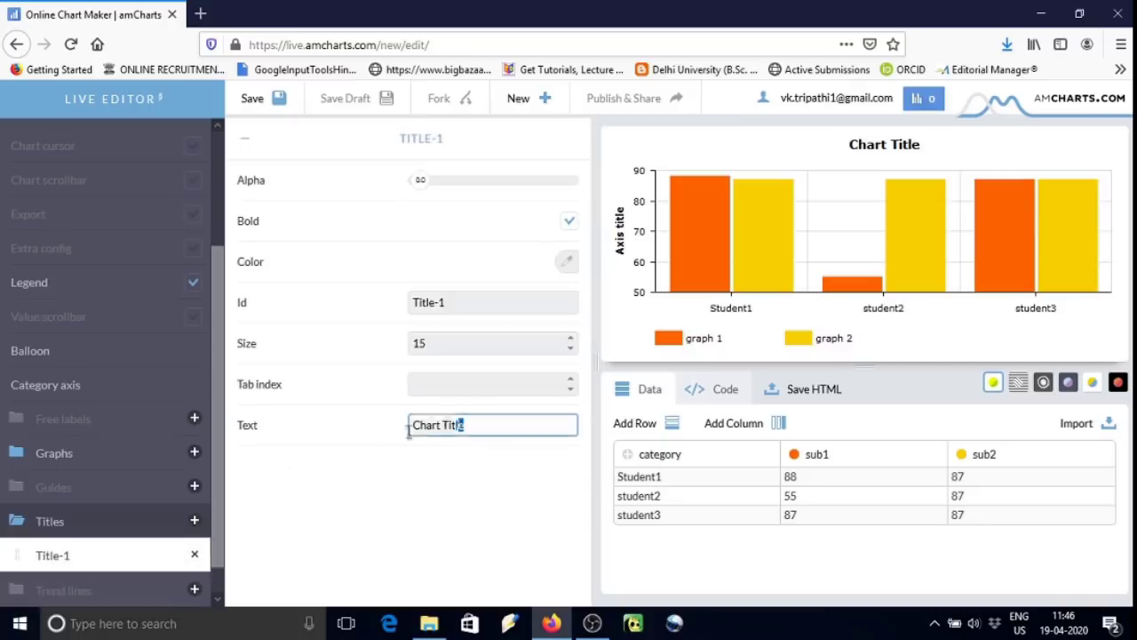
{"action": "left_click_drag", "start_coordinate": [459, 425], "coordinate": [361, 442]}
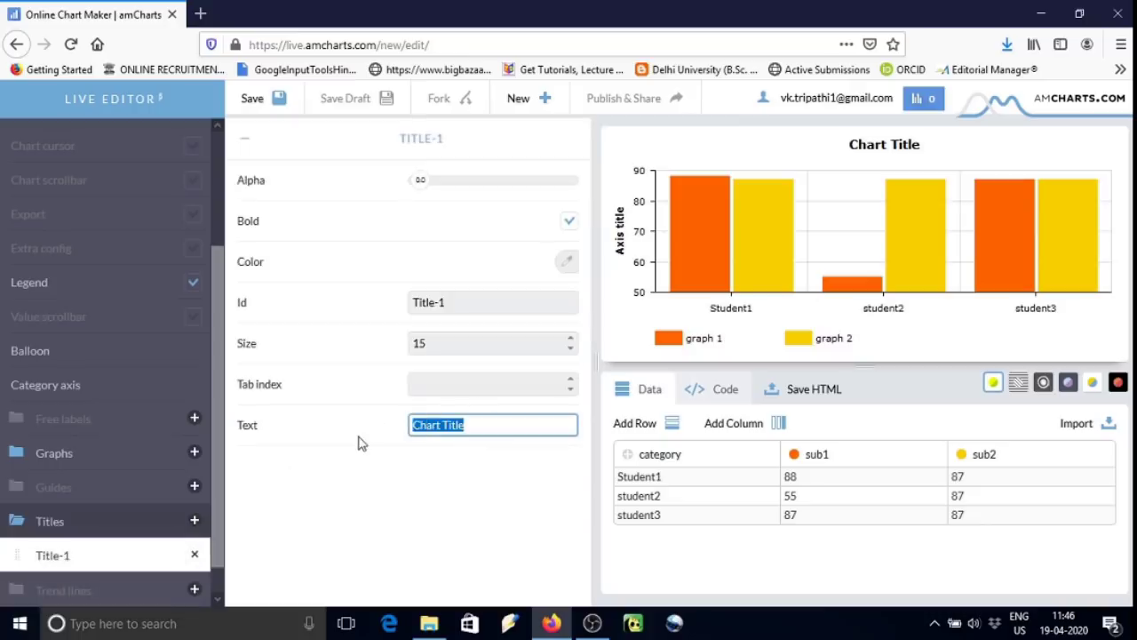
{"action": "type", "text": "Stu"}
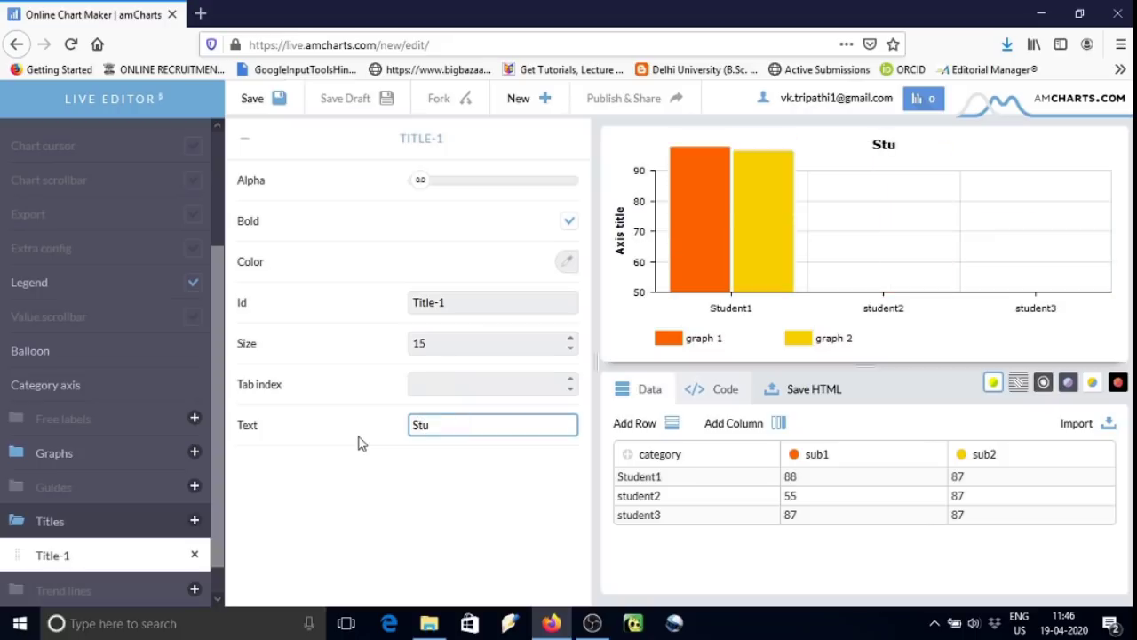
{"action": "type", "text": "dent"}
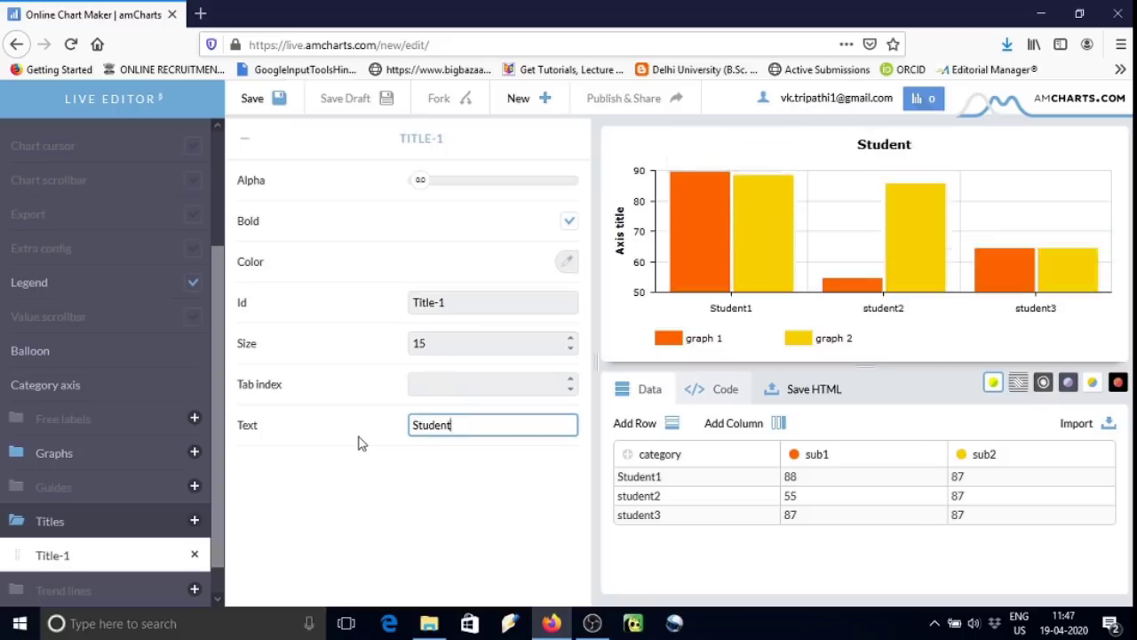
{"action": "type", "text": "'s p"}
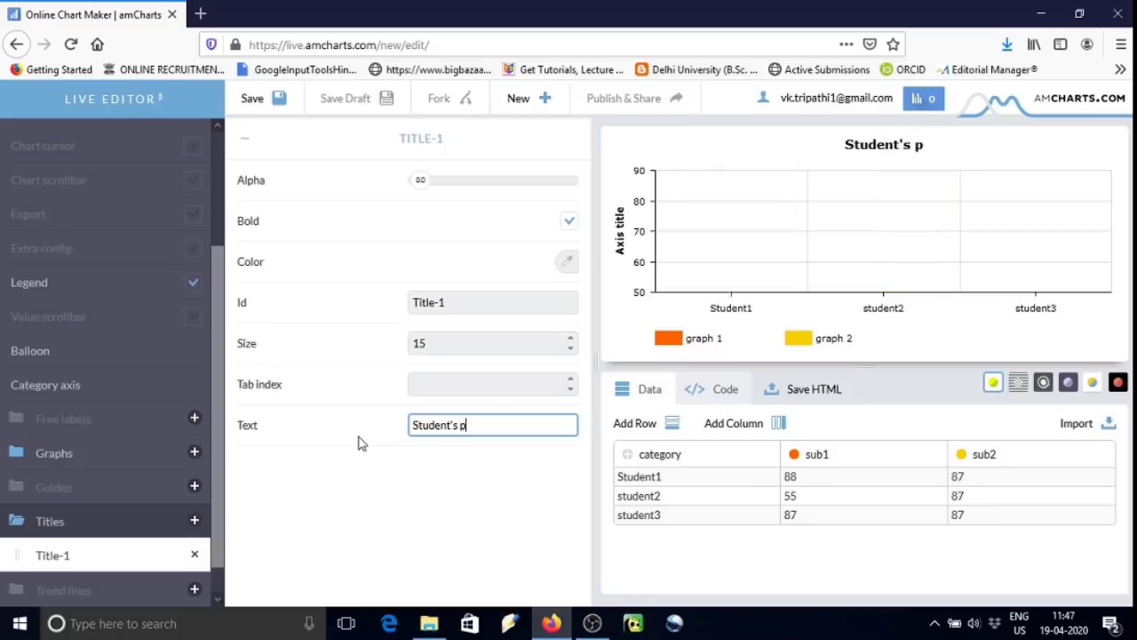
{"action": "type", "text": "erforma"}
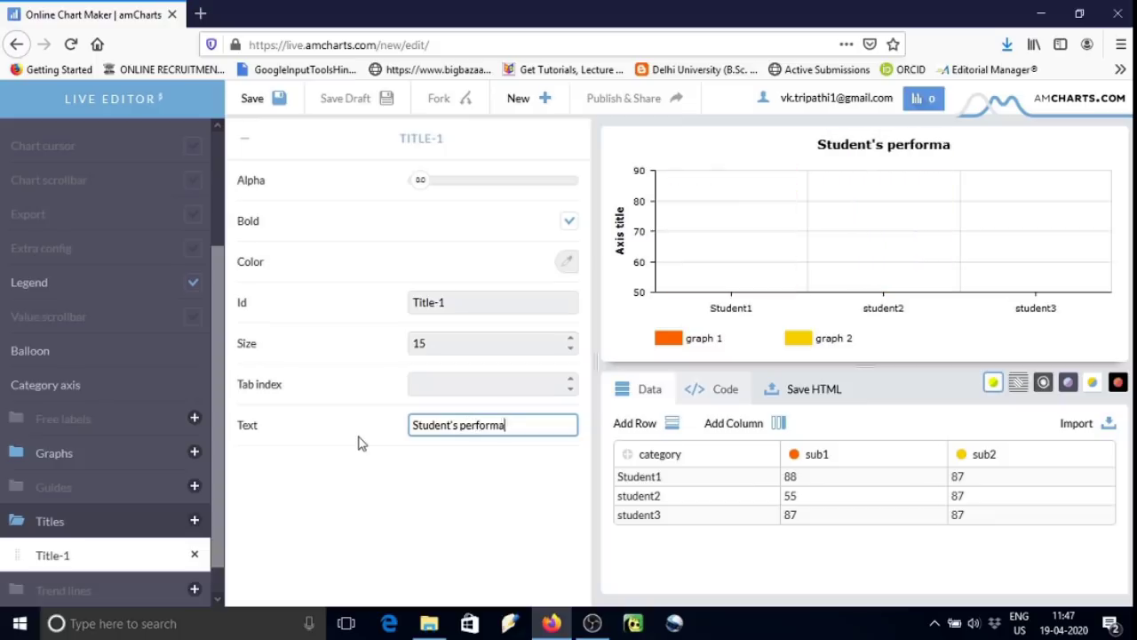
{"action": "type", "text": "nce"}
{"action": "left_click", "coordinate": [361, 481]}
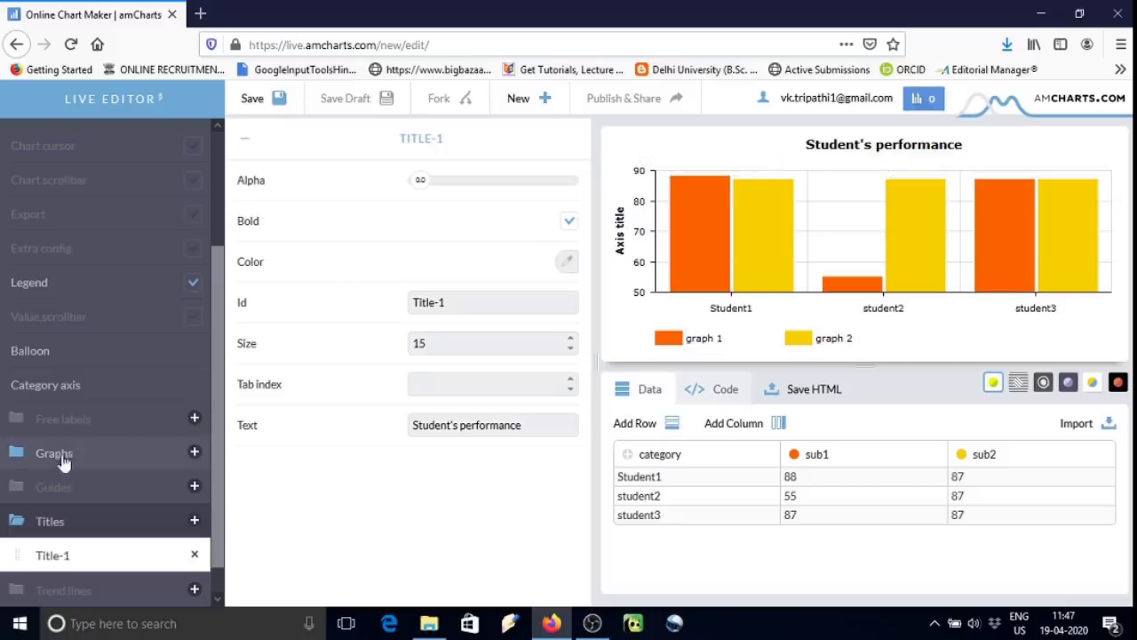
Set the value axis title to "Marks obtained".
{"action": "scroll", "coordinate": [49, 568], "scroll_direction": "down", "scroll_amount": 1}
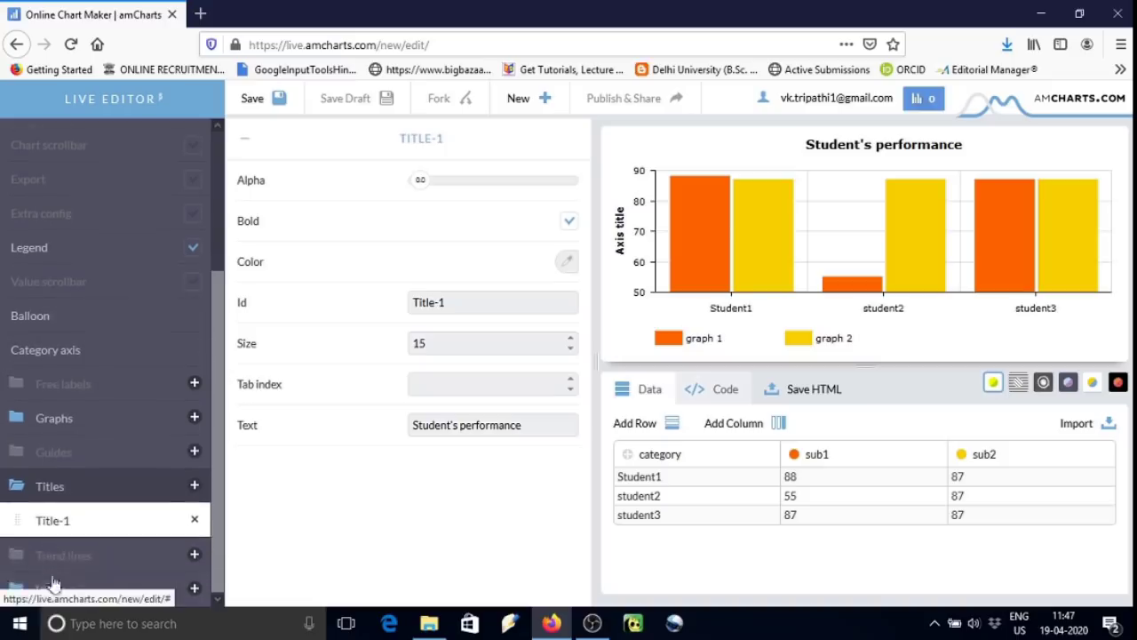
{"action": "left_click", "coordinate": [49, 590]}
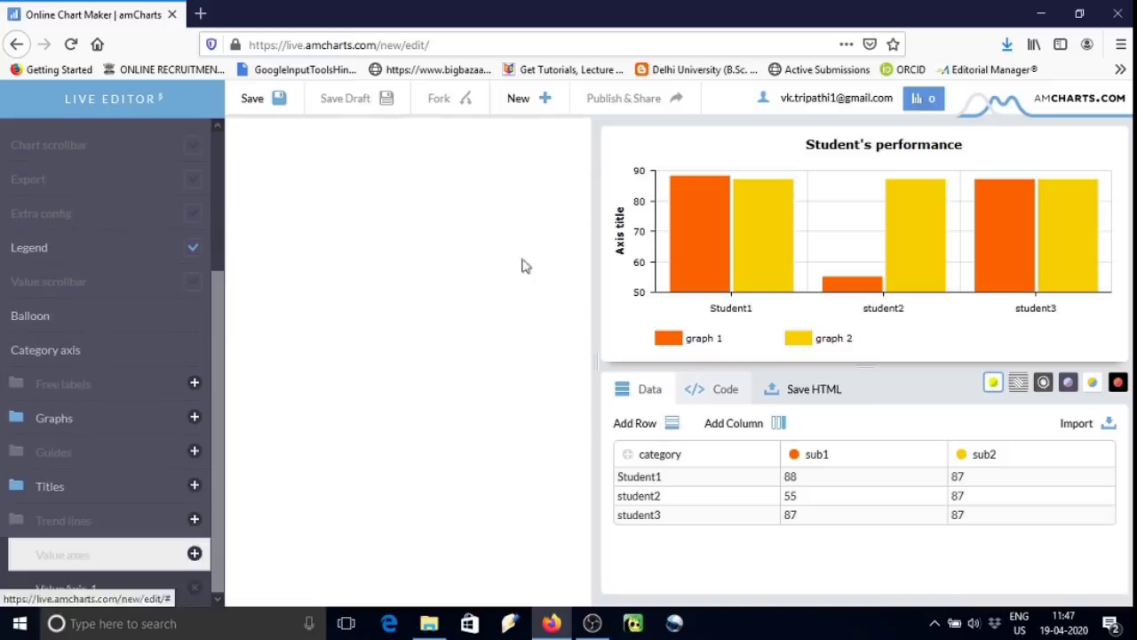
{"action": "left_click", "coordinate": [82, 590]}
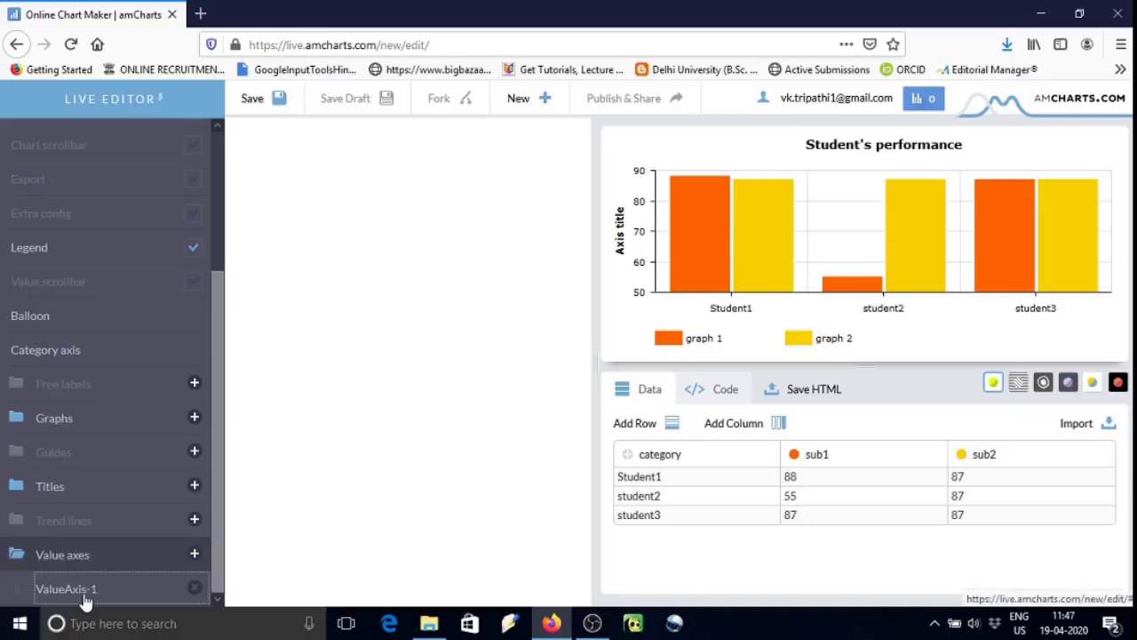
{"action": "left_click", "coordinate": [374, 504]}
{"action": "key", "text": "ctrl+a"}
{"action": "key", "text": "BackSpace"}
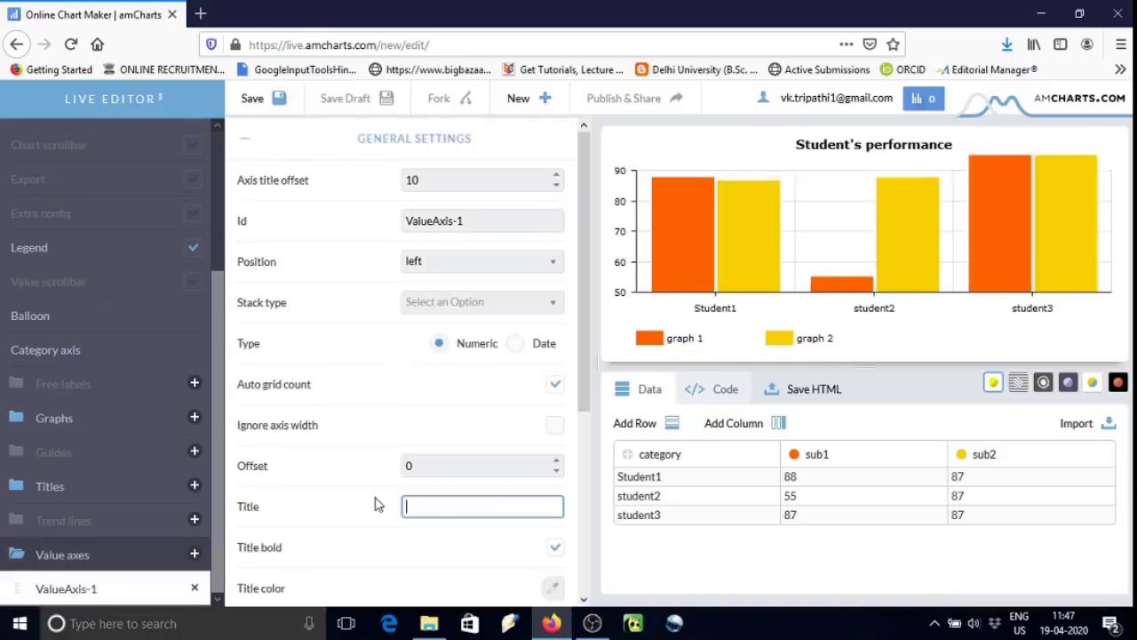
{"action": "type", "text": "Mark"}
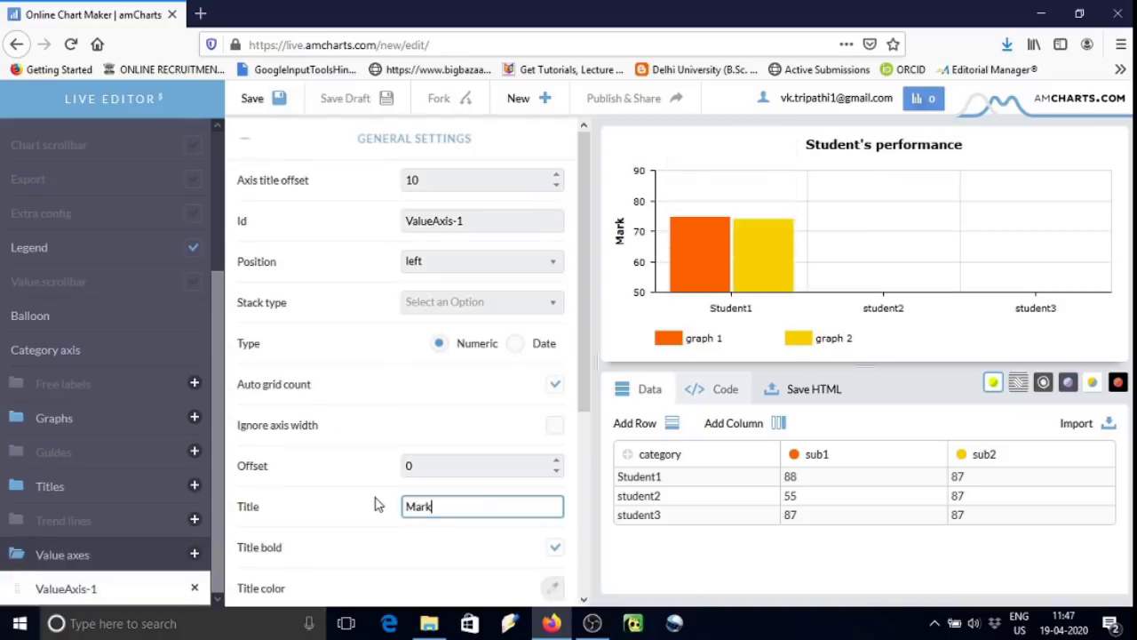
{"action": "type", "text": "s ob"}
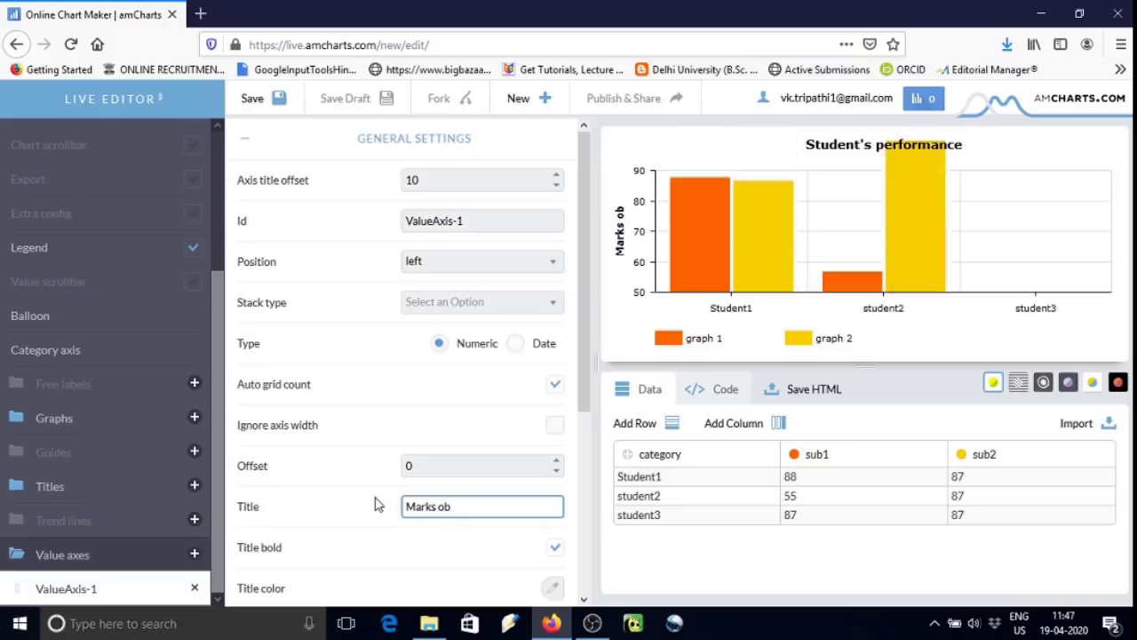
{"action": "type", "text": "tained"}
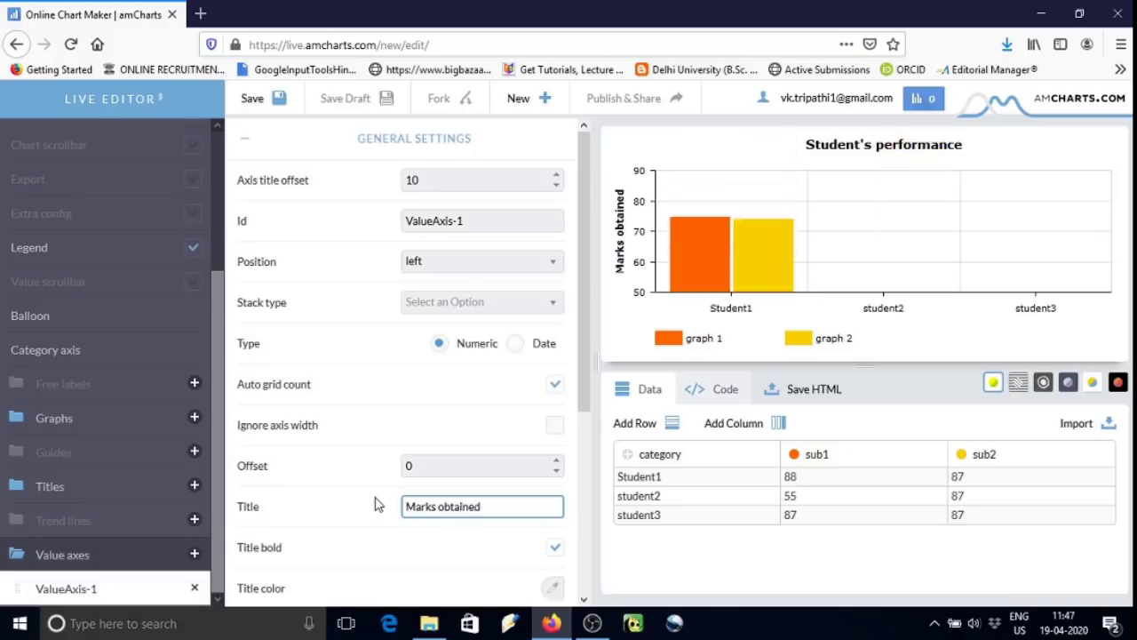
{"action": "left_click", "coordinate": [336, 509]}
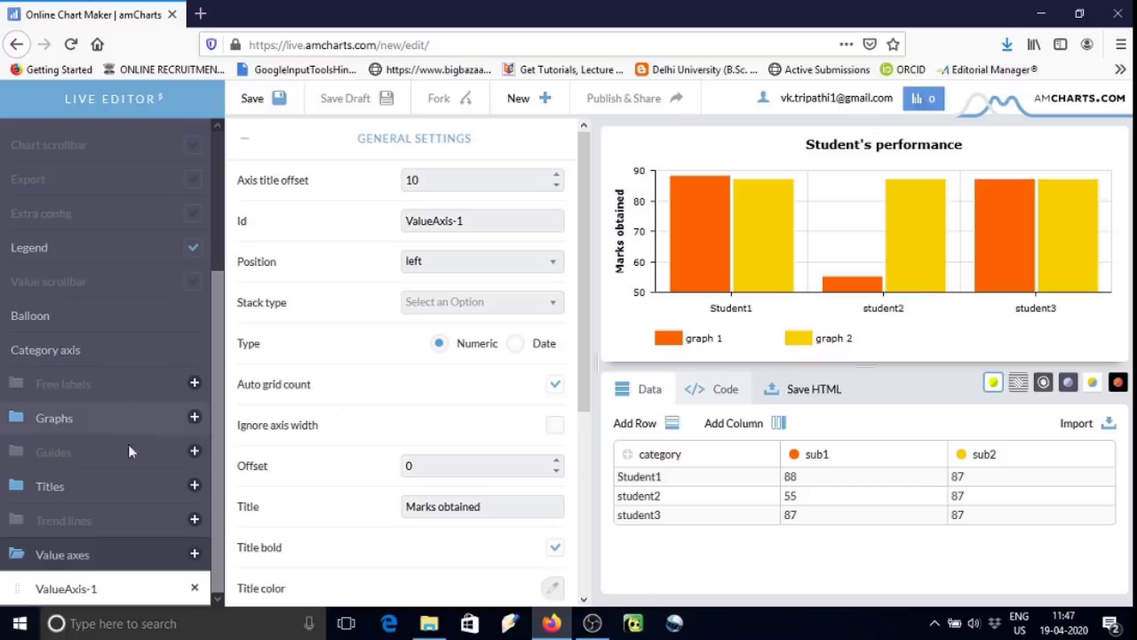
Set the titles of the first and second graphs to Sub1 and Sub2.
{"action": "left_click", "coordinate": [59, 421]}
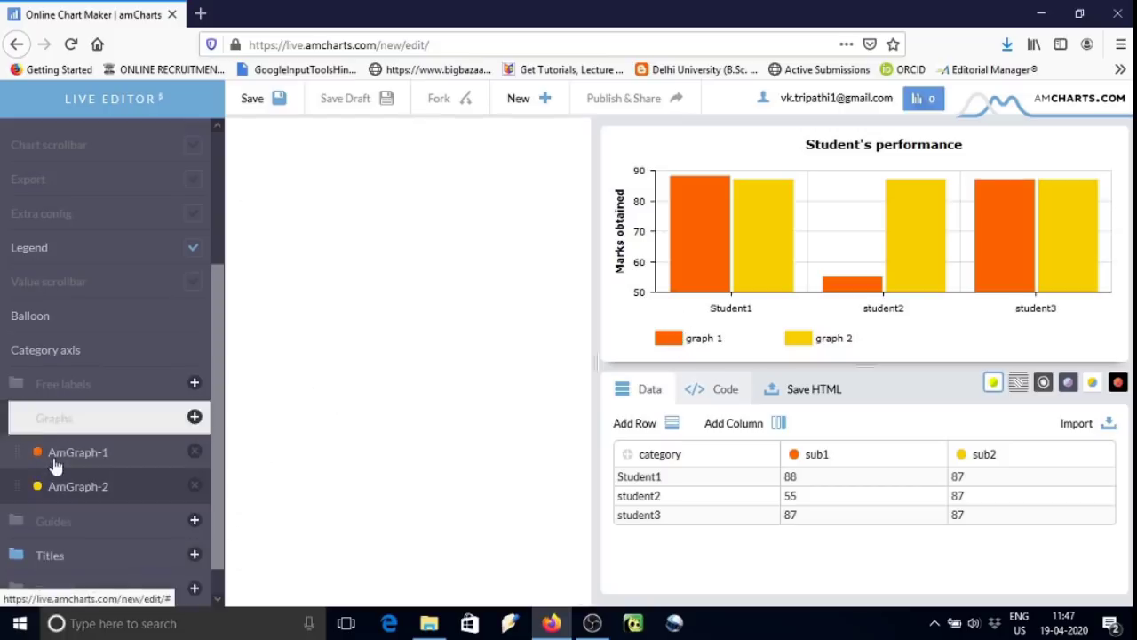
{"action": "left_click", "coordinate": [53, 460]}
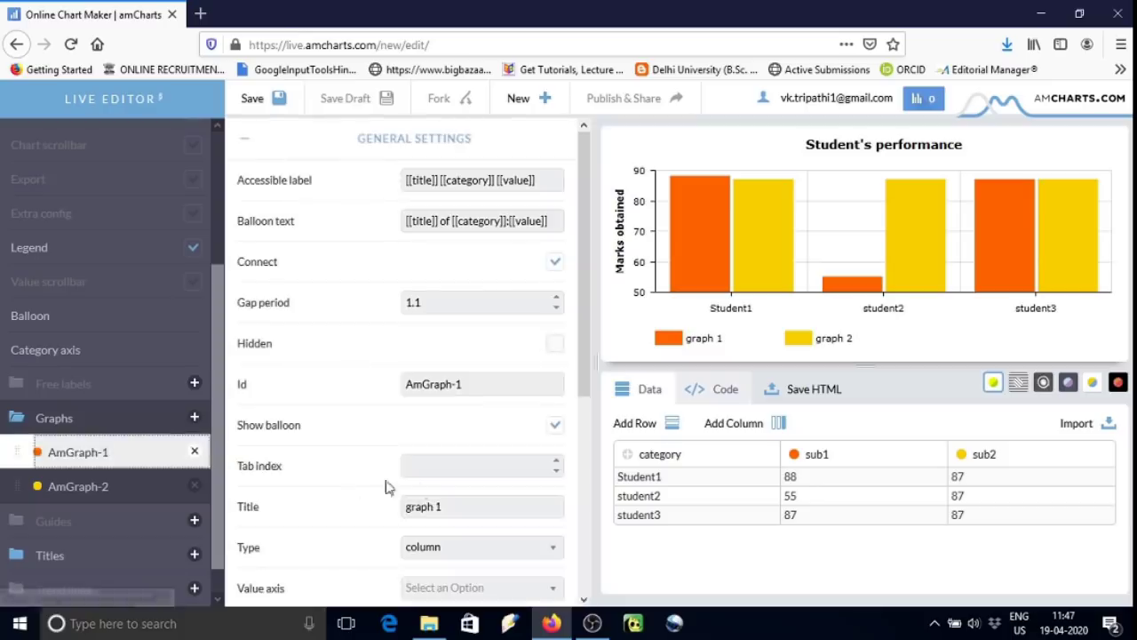
{"action": "left_click_drag", "start_coordinate": [444, 508], "coordinate": [371, 518]}
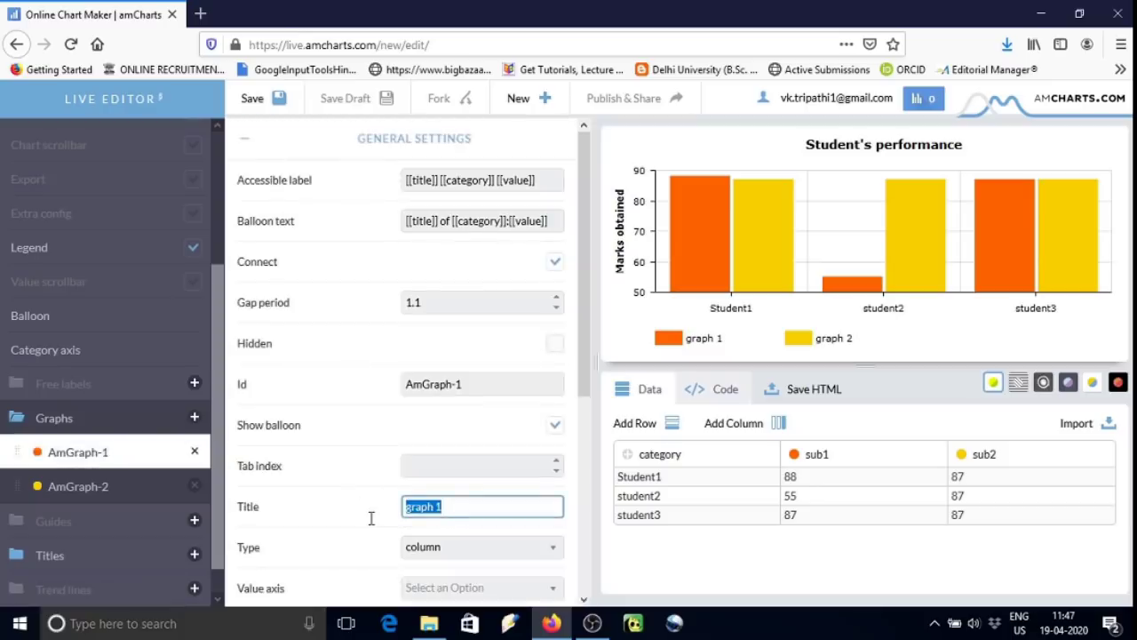
{"action": "type", "text": "Sub1"}
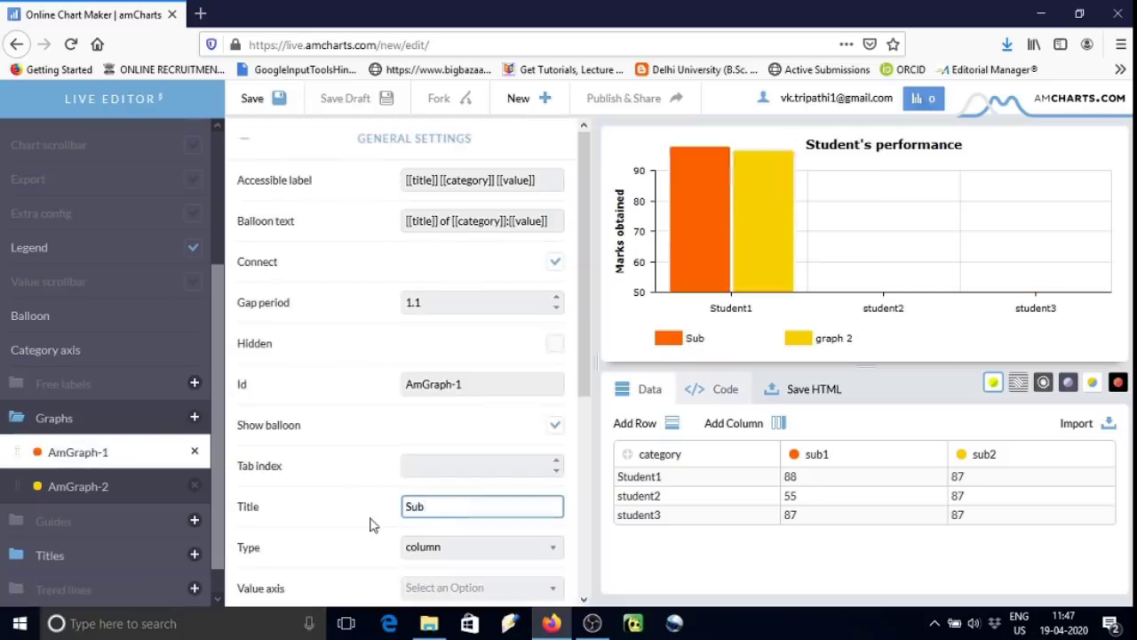
{"action": "left_click", "coordinate": [95, 494]}
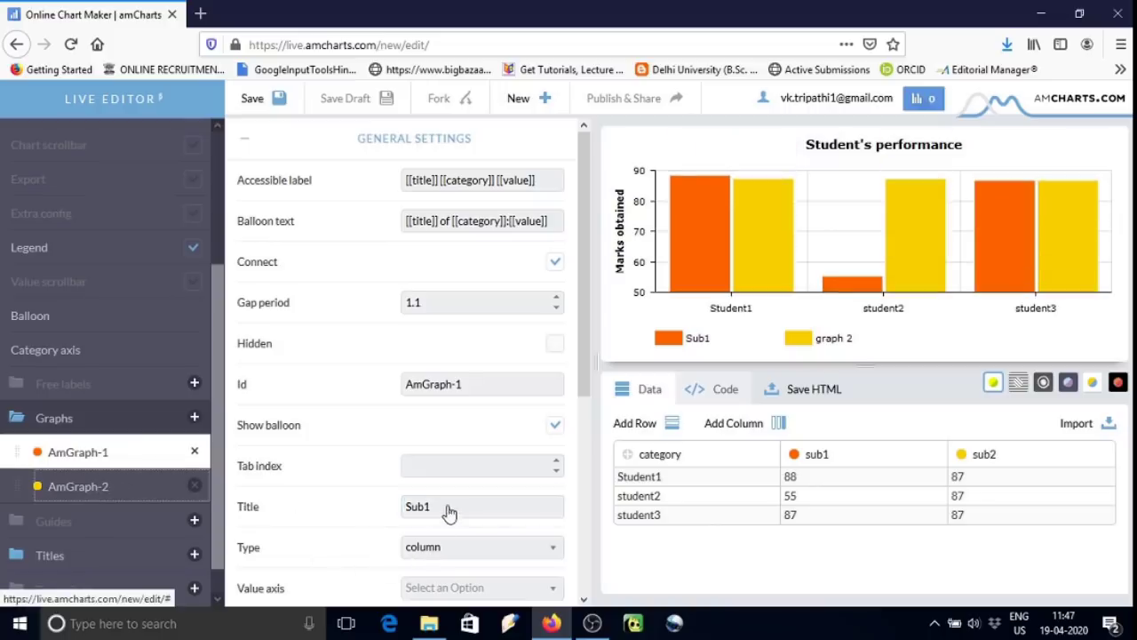
{"action": "left_click_drag", "start_coordinate": [444, 505], "coordinate": [375, 518]}
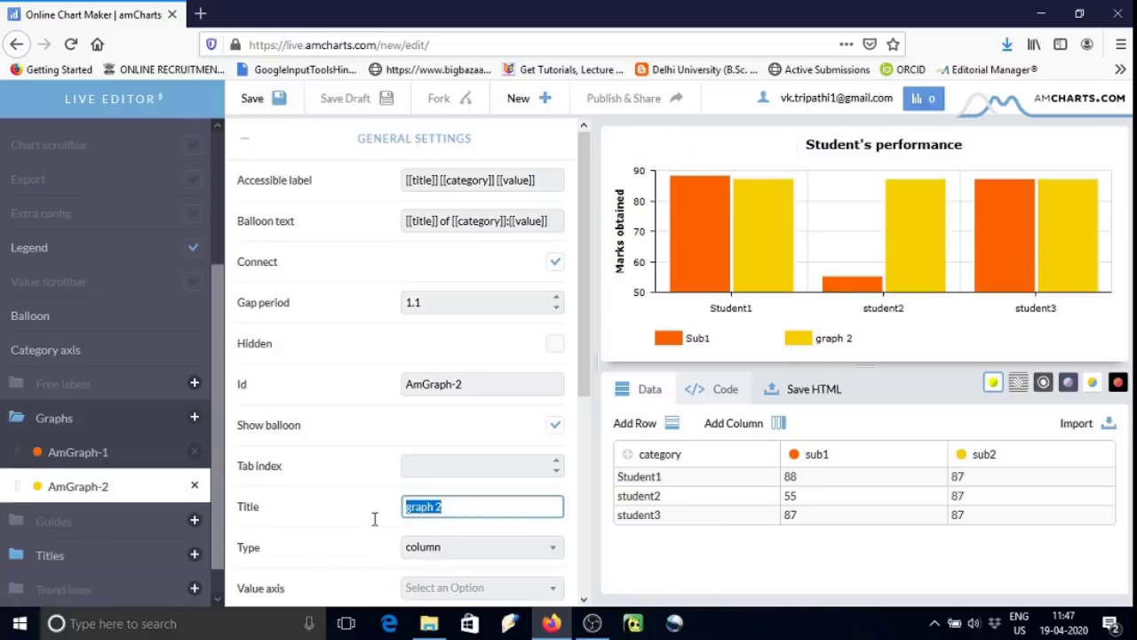
{"action": "type", "text": "Sub2"}
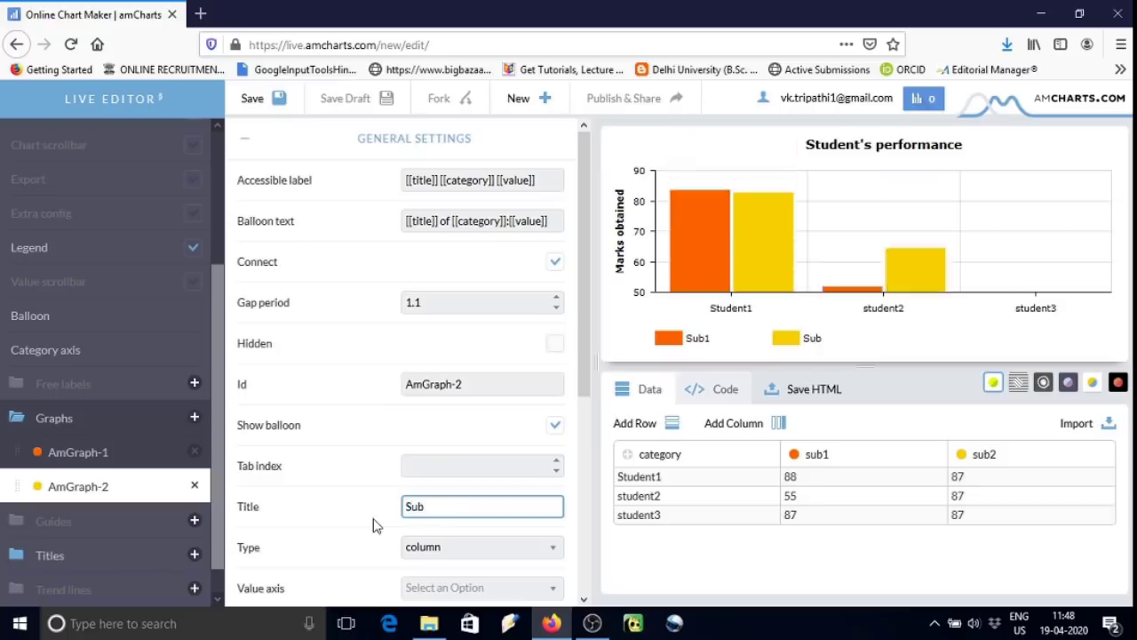
{"action": "left_click", "coordinate": [336, 535]}
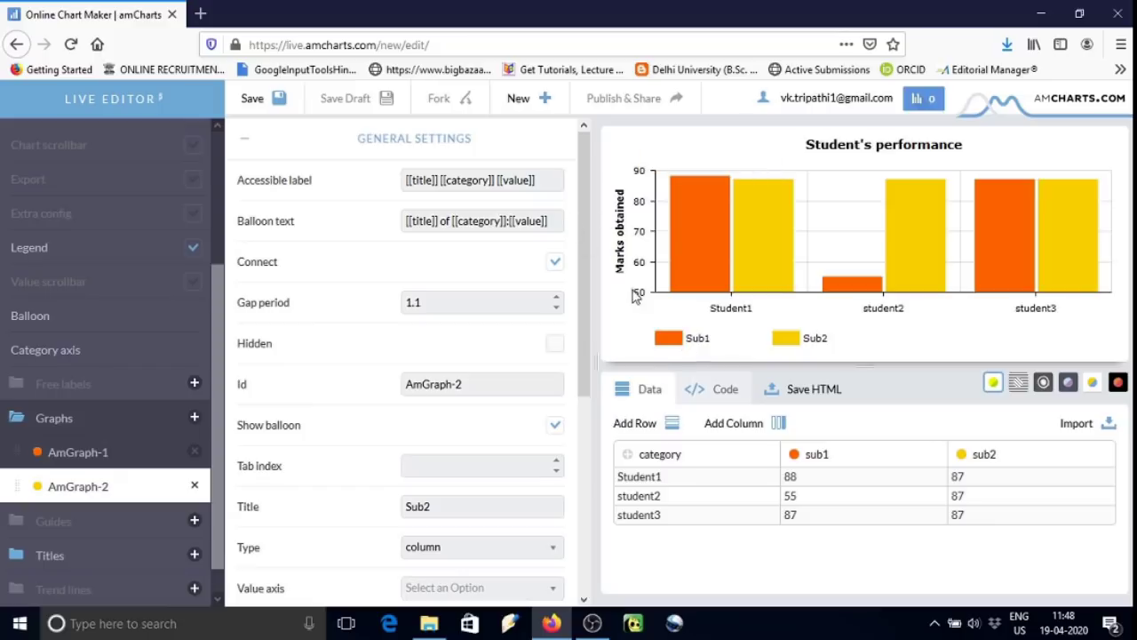
Try the black hand-drawn, dark and light themes on the chart and restore the original theme.
{"action": "left_click", "coordinate": [1044, 382]}
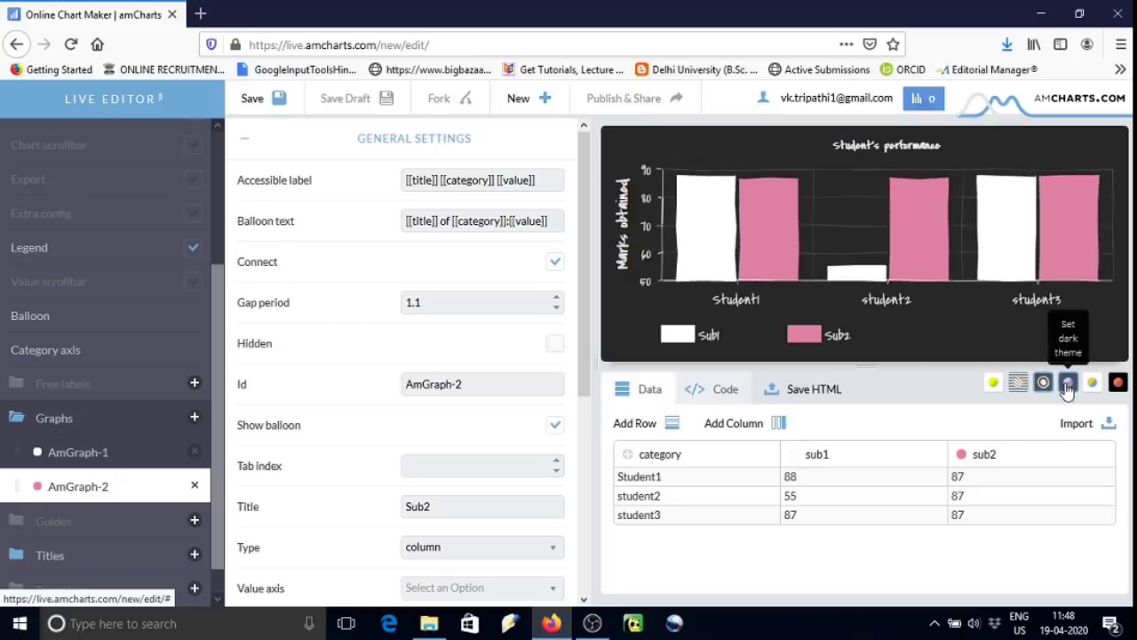
{"action": "left_click", "coordinate": [1066, 384]}
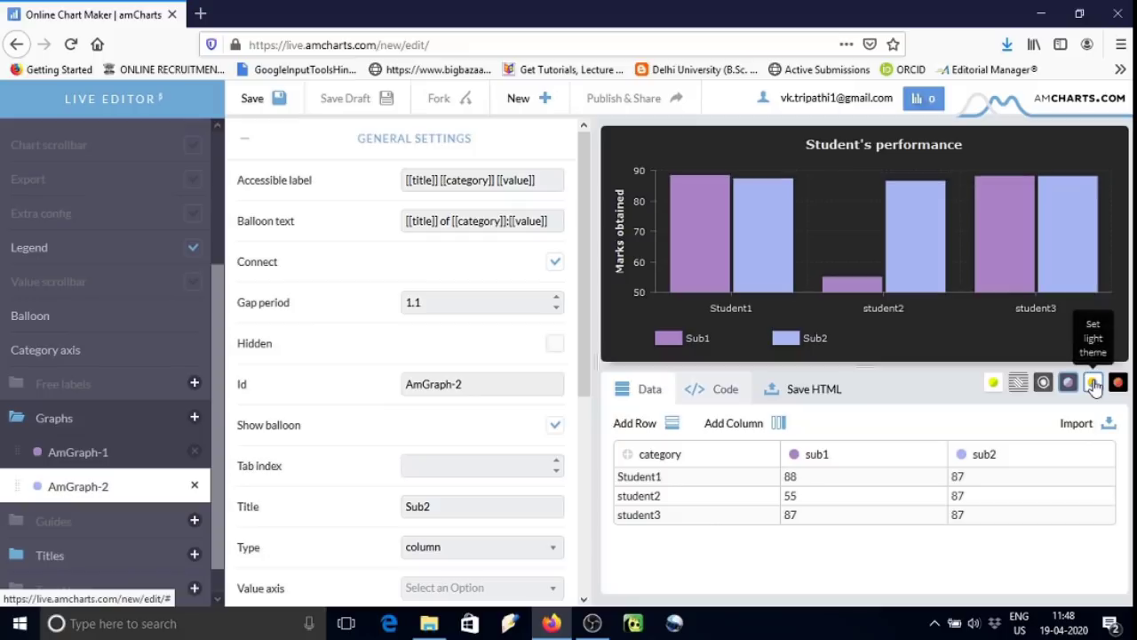
{"action": "left_click", "coordinate": [1094, 384]}
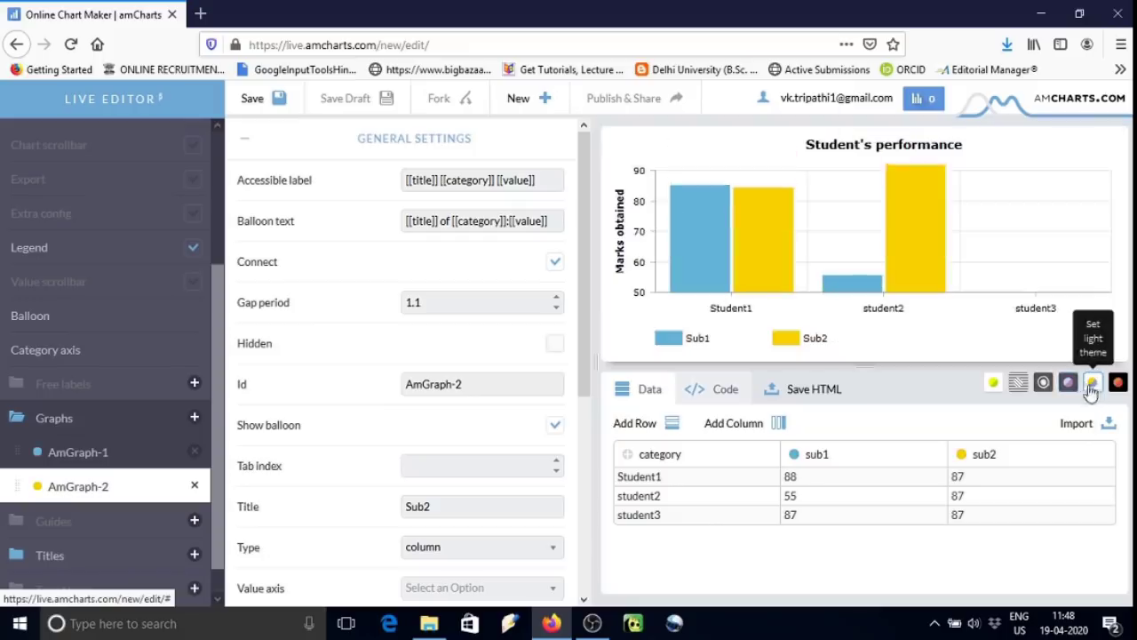
{"action": "left_click", "coordinate": [994, 384]}
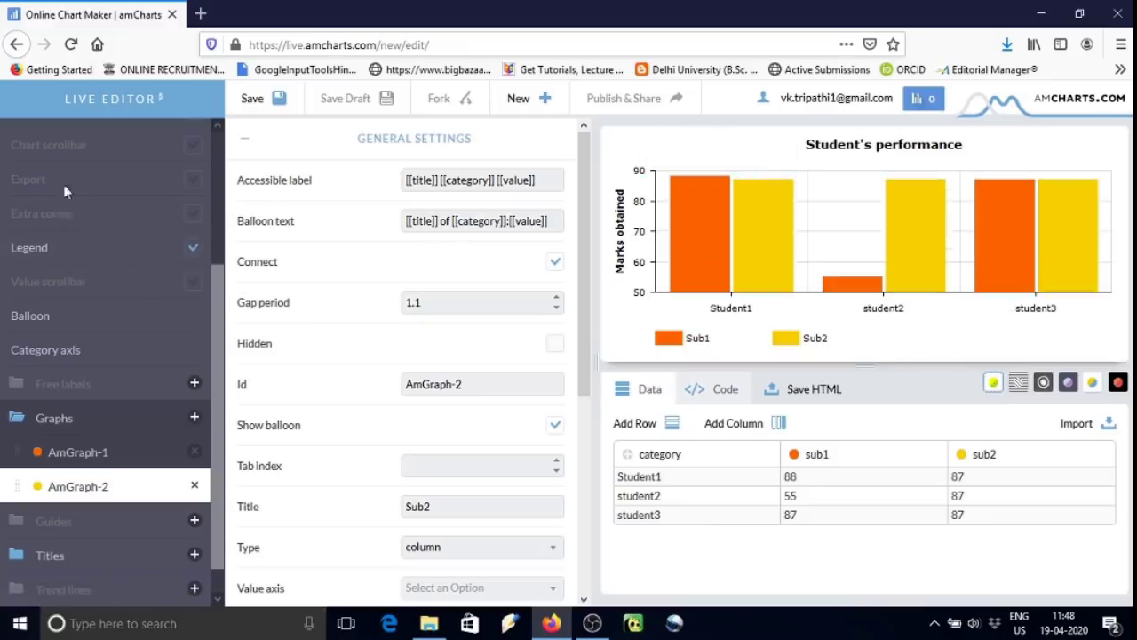
Enable the chart's export option and download the chart as a JPG opened with Photos.
{"action": "left_click", "coordinate": [193, 189]}
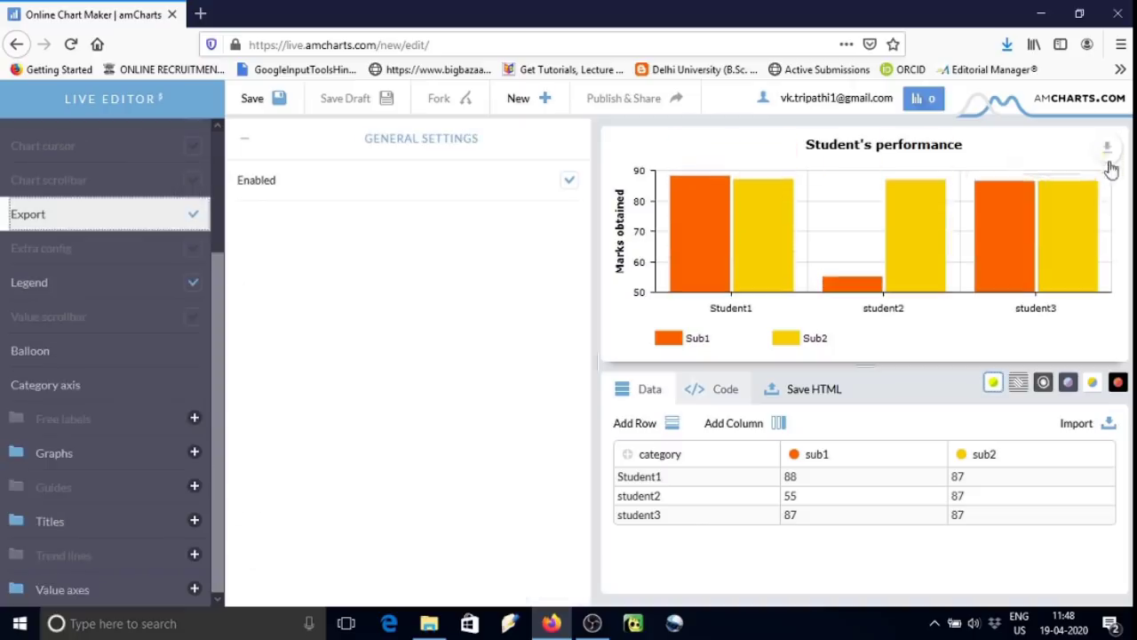
{"action": "mouse_move", "coordinate": [1116, 152]}
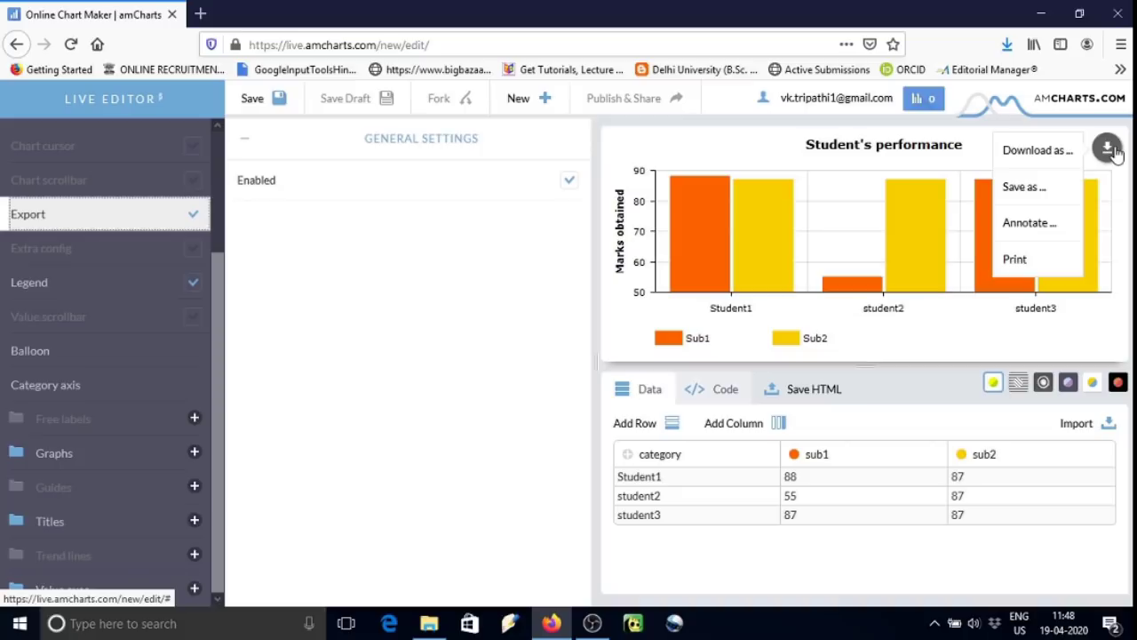
{"action": "mouse_move", "coordinate": [1032, 190]}
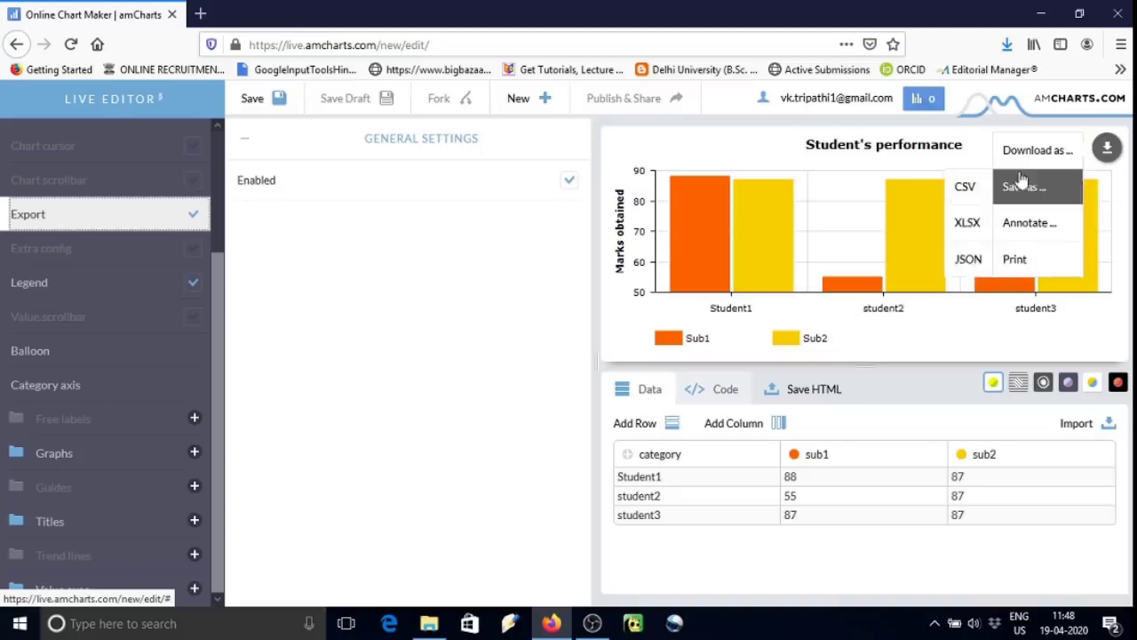
{"action": "mouse_move", "coordinate": [1018, 159]}
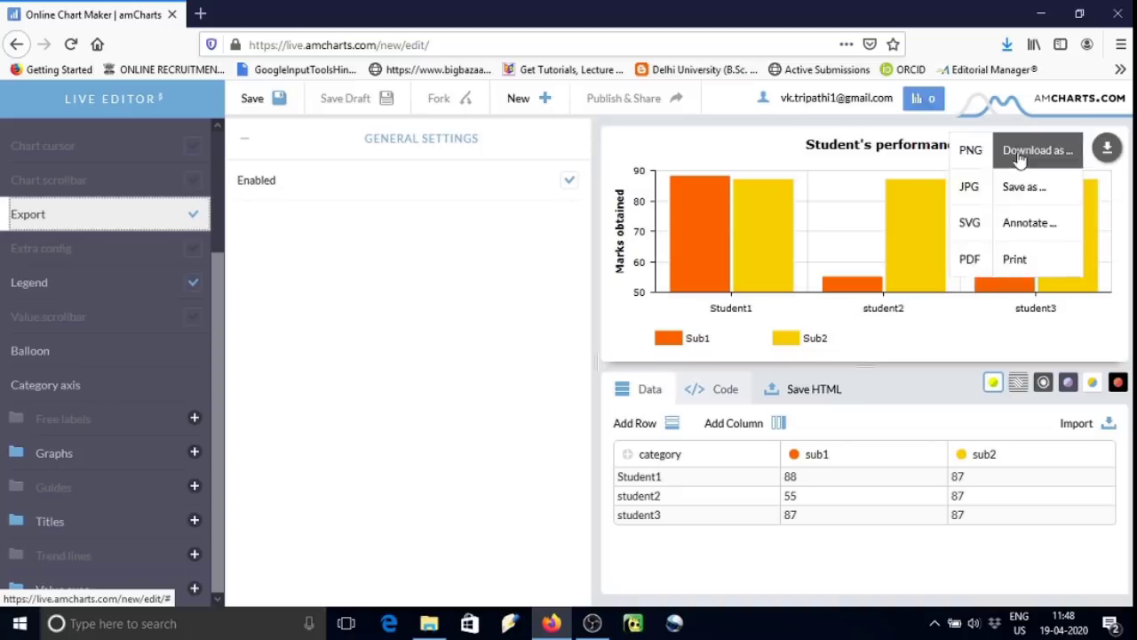
{"action": "left_click", "coordinate": [971, 189]}
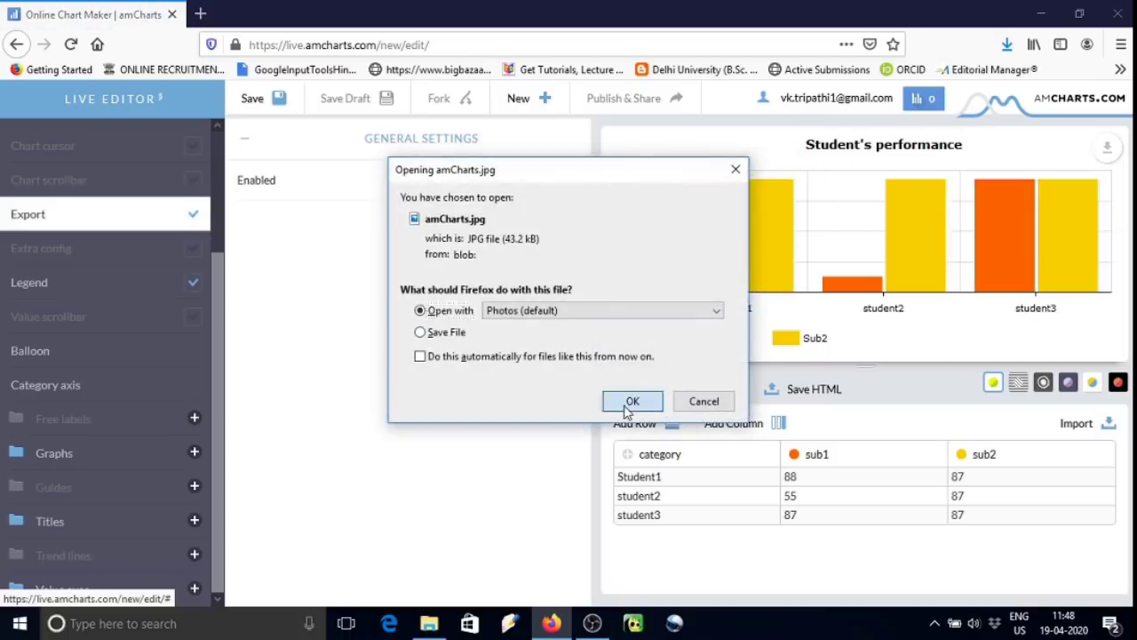
{"action": "left_click", "coordinate": [631, 402]}
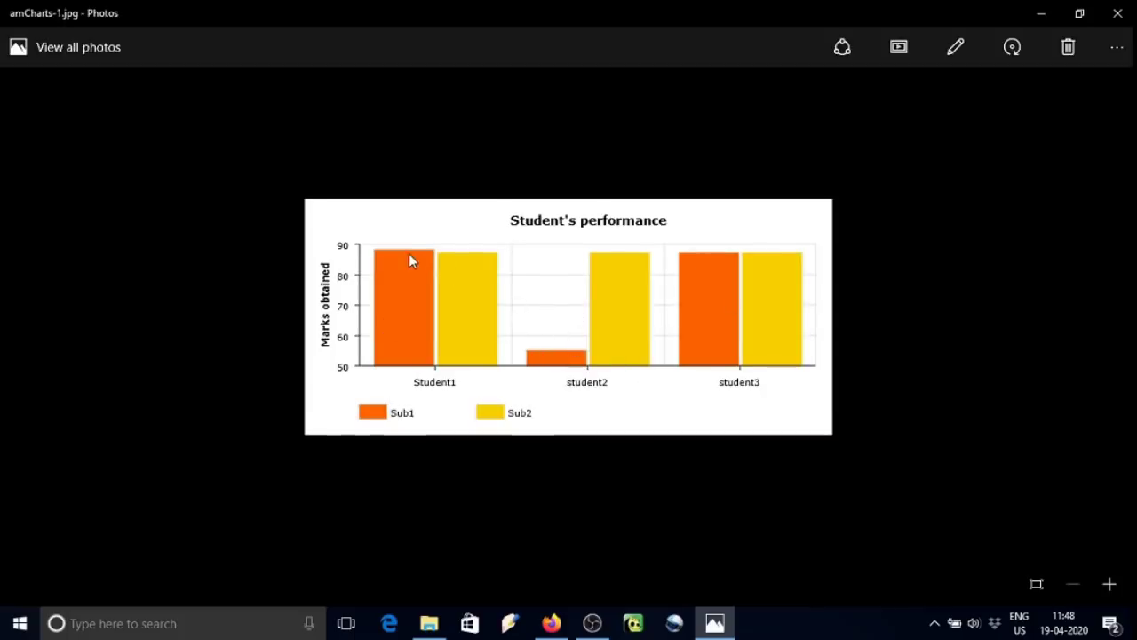
{"action": "left_click", "coordinate": [1117, 13]}
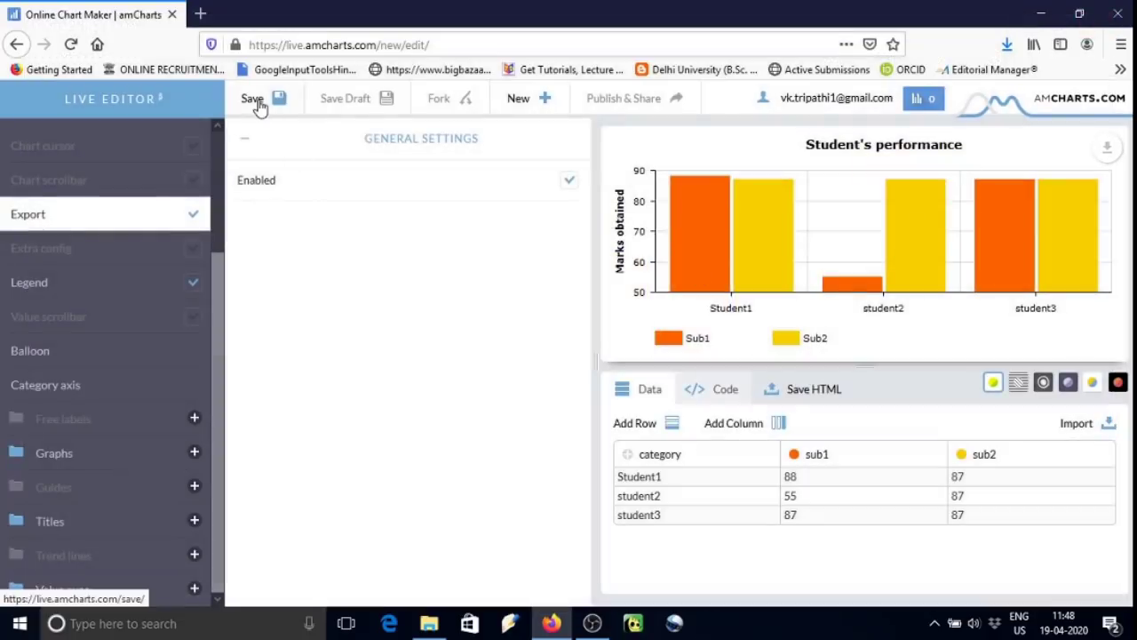
Save the chart to the online account under the name "Student's performance".
{"action": "left_click", "coordinate": [254, 101]}
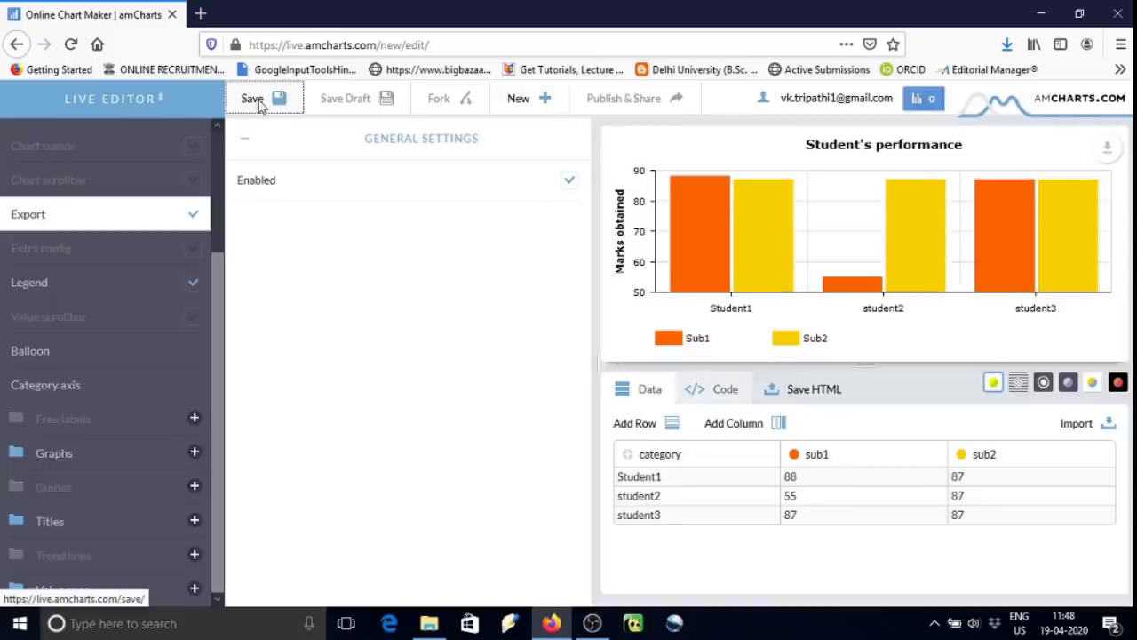
{"action": "left_click_drag", "start_coordinate": [550, 281], "coordinate": [407, 276]}
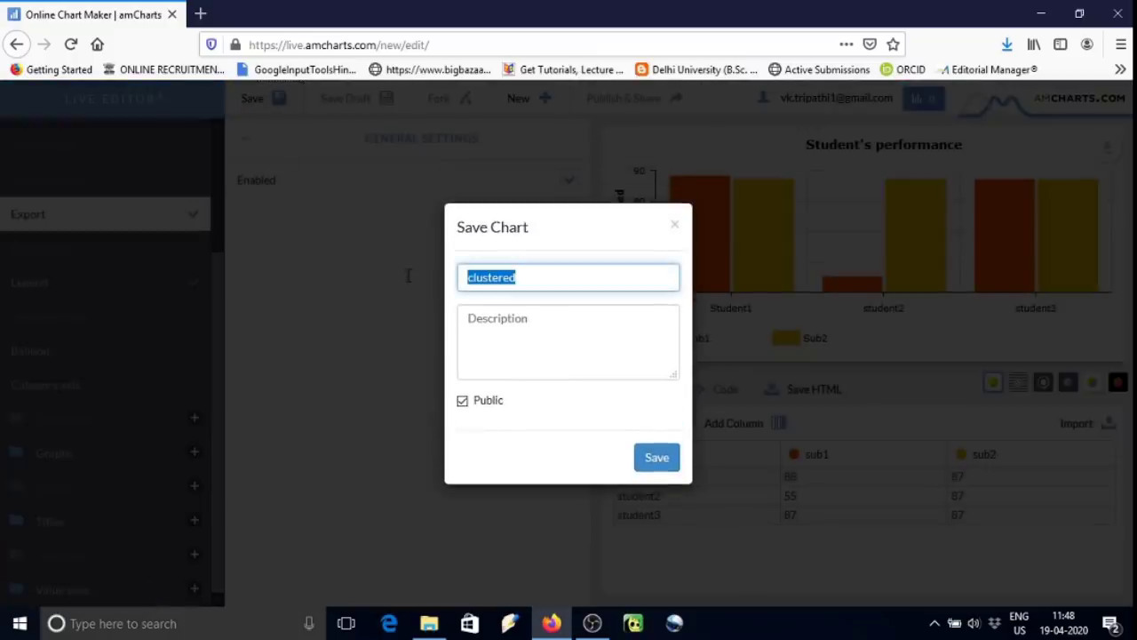
{"action": "type", "text": "St"}
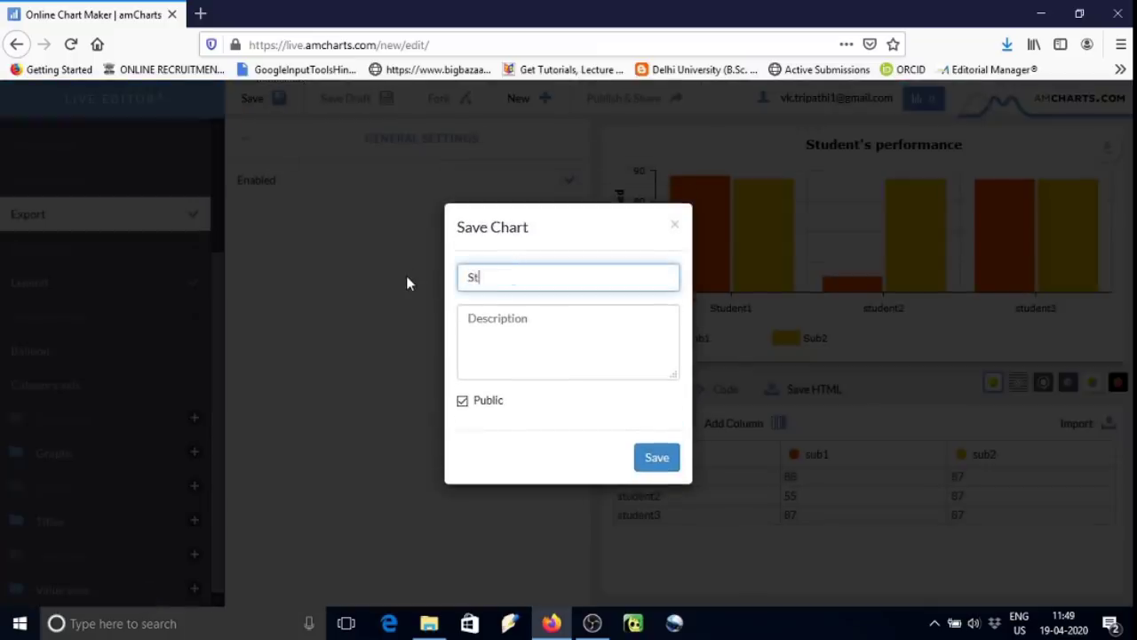
{"action": "type", "text": "udent's performance"}
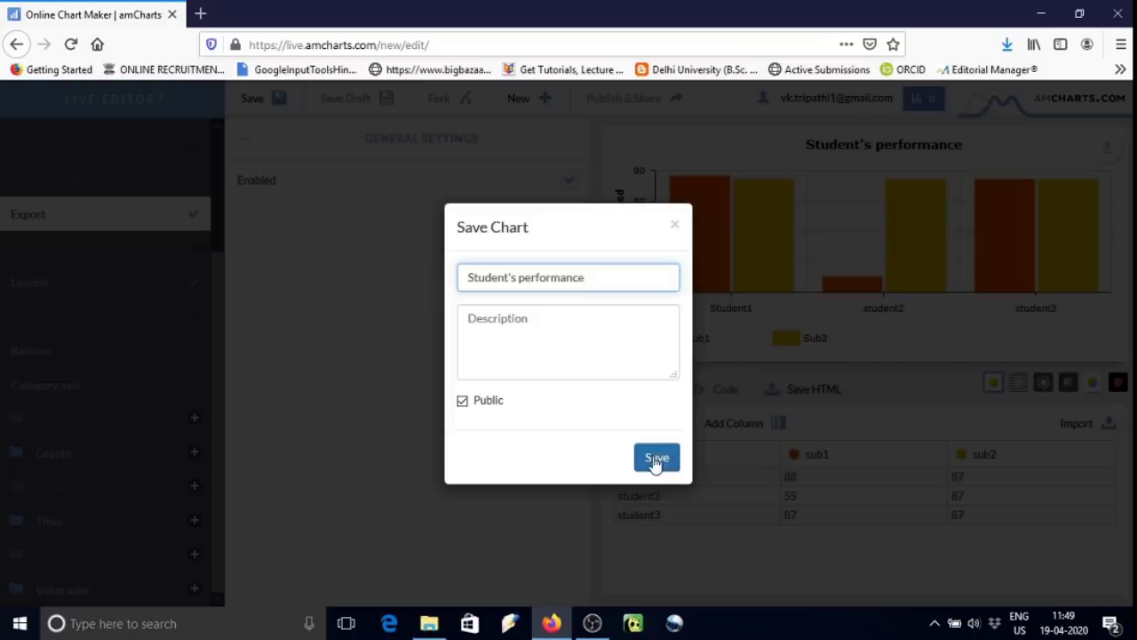
{"action": "left_click", "coordinate": [463, 400]}
{"action": "left_click", "coordinate": [651, 458]}
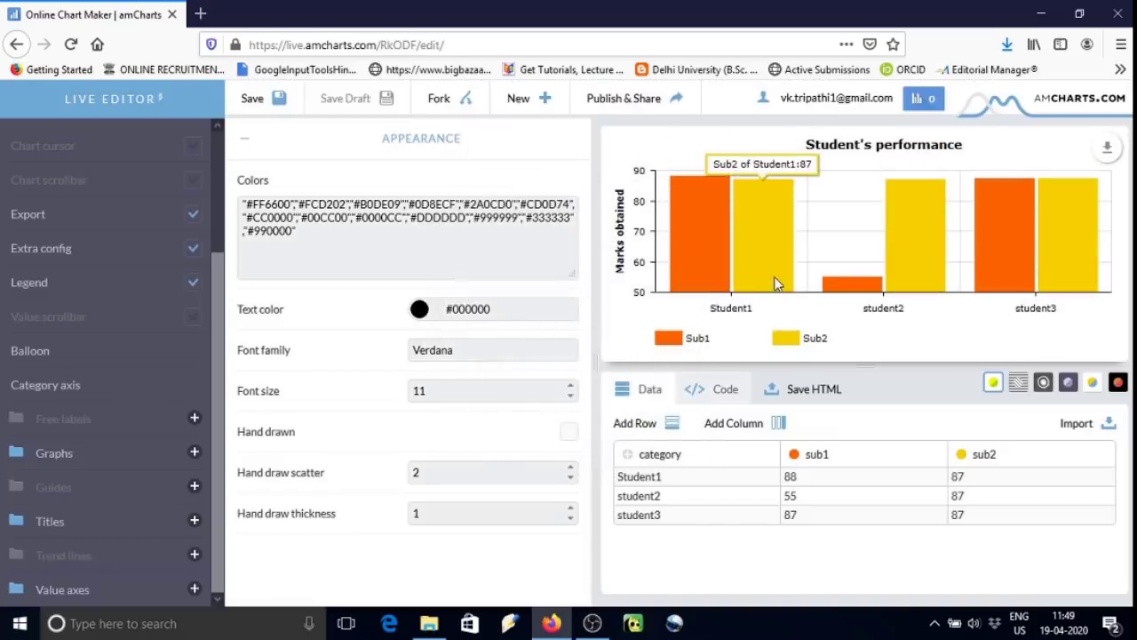
Publish the chart and customize its page background, trying the pier and desert road images before choosing the wooden boardwalk with grass.
{"action": "left_click", "coordinate": [640, 99]}
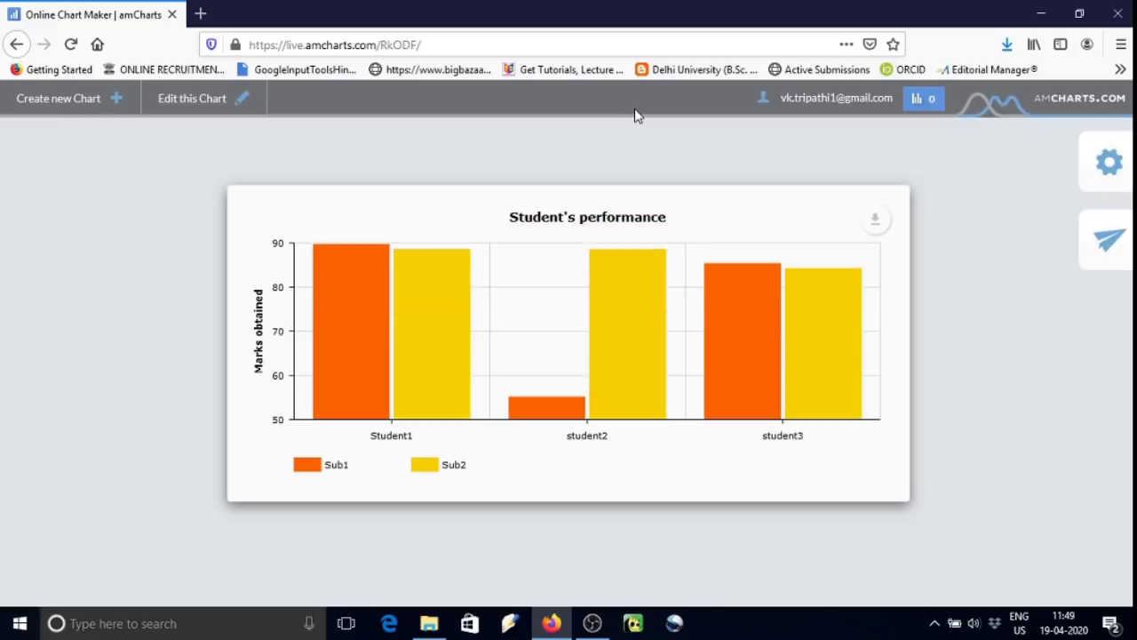
{"action": "mouse_move", "coordinate": [875, 221]}
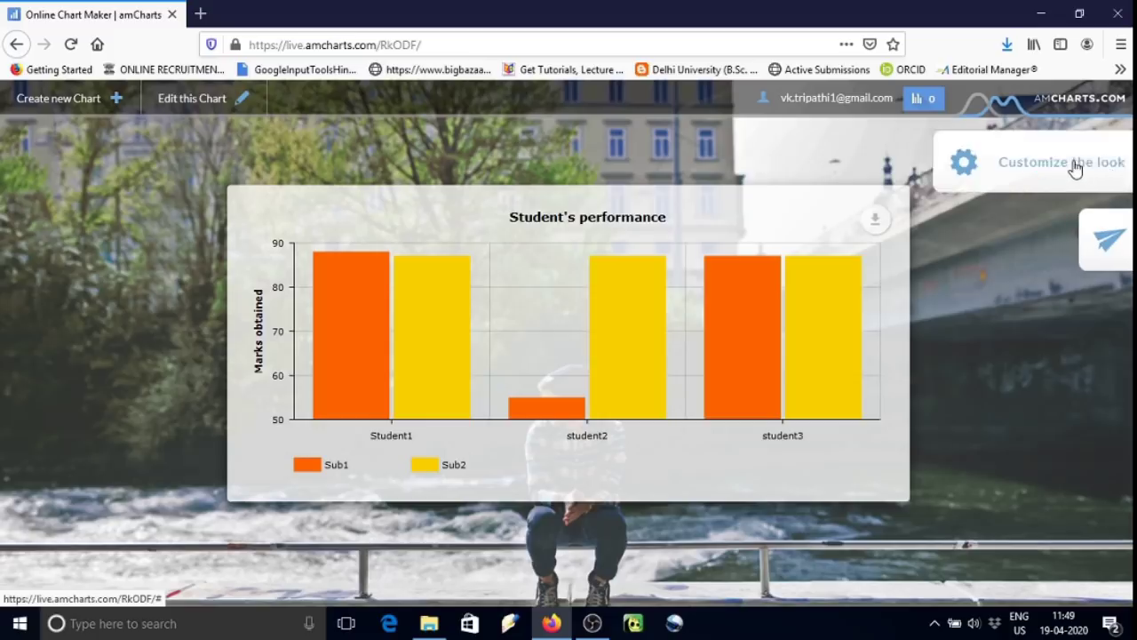
{"action": "left_click", "coordinate": [1075, 168]}
{"action": "scroll", "coordinate": [969, 455], "scroll_direction": "down", "scroll_amount": 3}
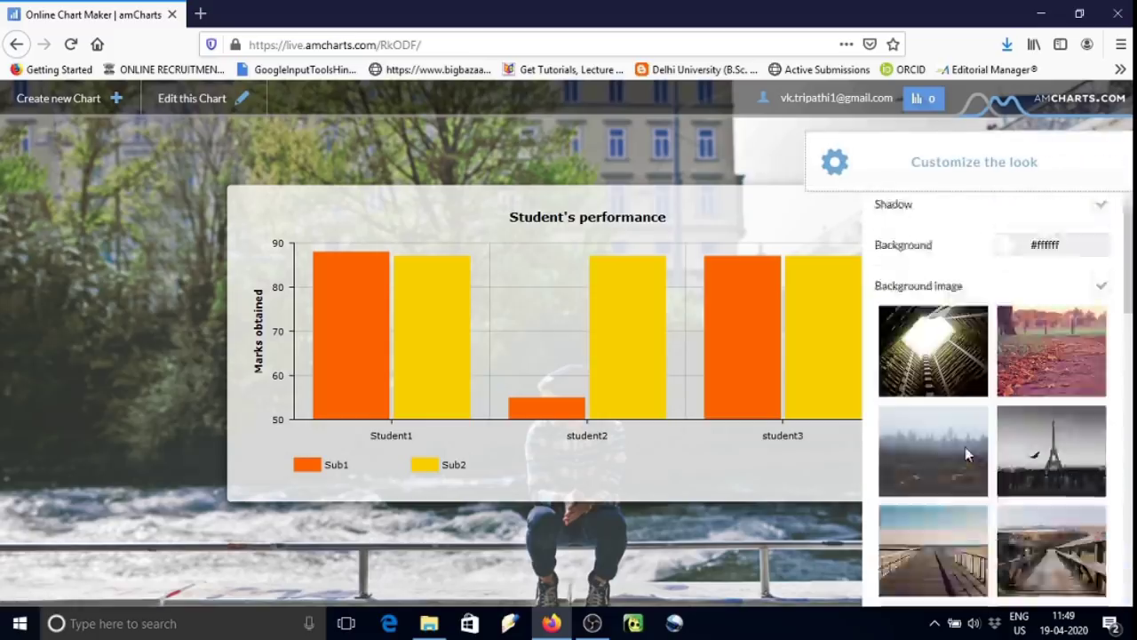
{"action": "scroll", "coordinate": [968, 455], "scroll_direction": "down", "scroll_amount": 2}
{"action": "left_click", "coordinate": [945, 432]}
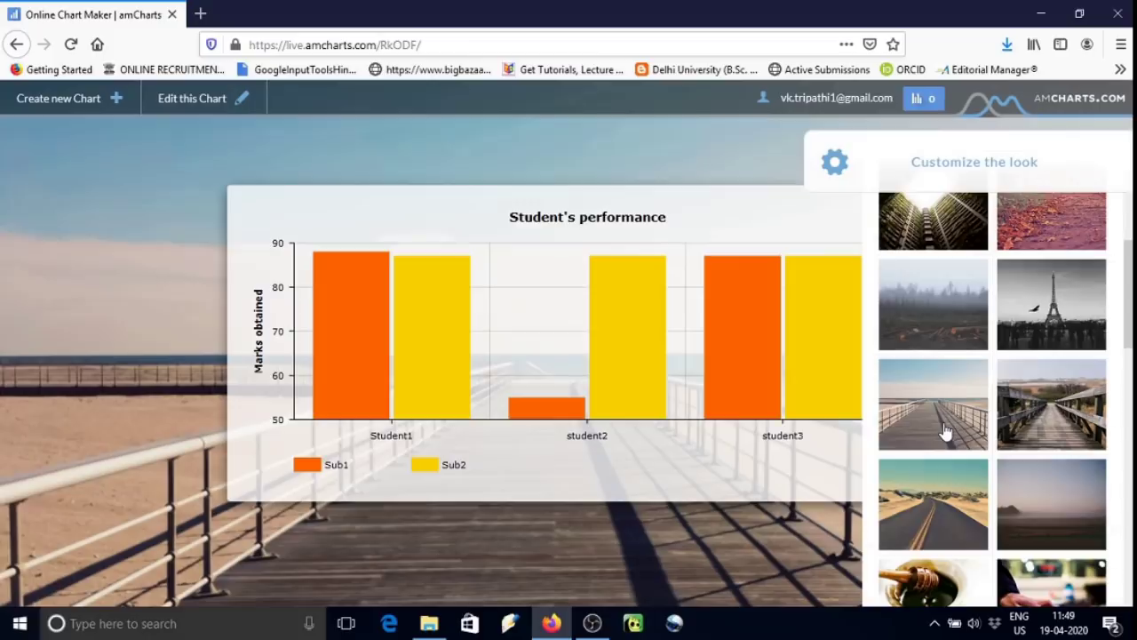
{"action": "left_click", "coordinate": [947, 488]}
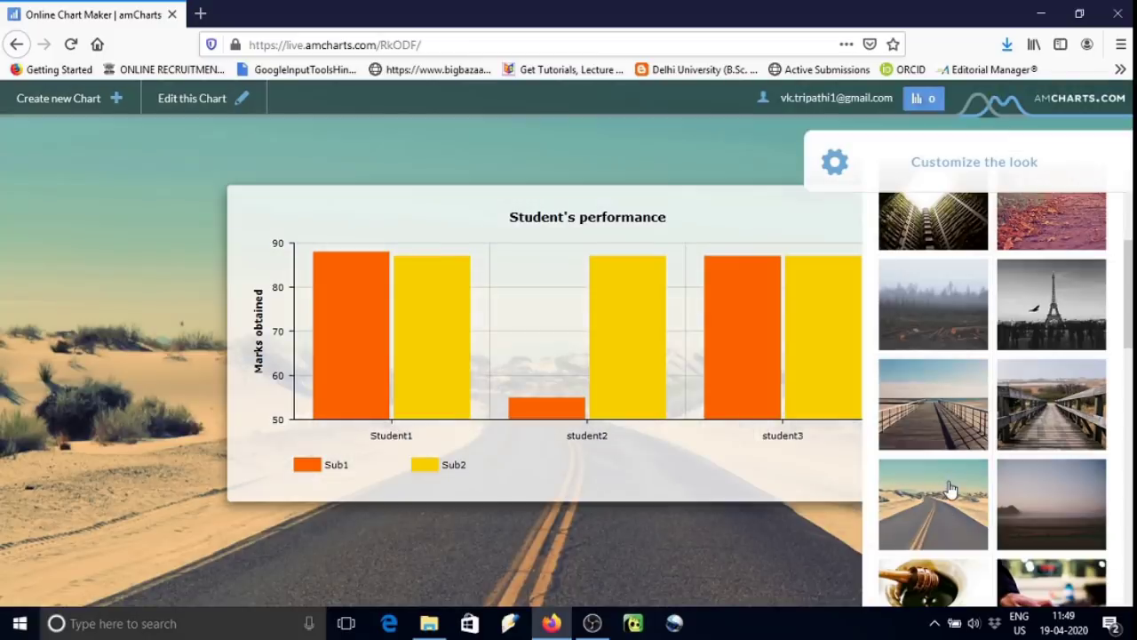
{"action": "left_click", "coordinate": [1066, 418]}
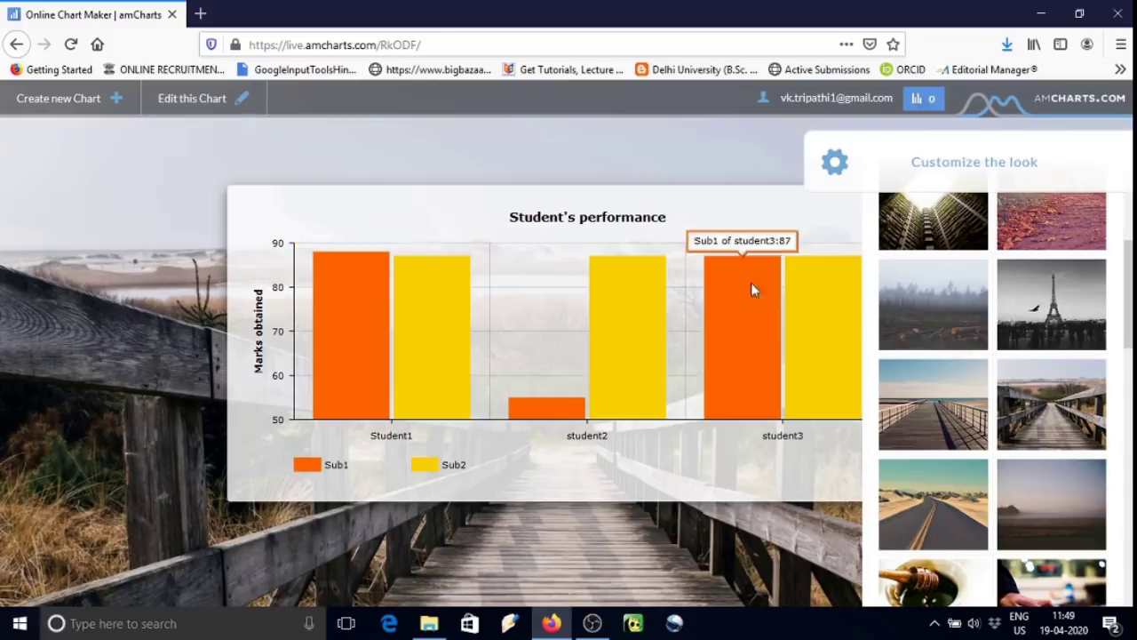
Copy the published chart's address and open live.amcharts.com/RkODF in Microsoft Edge.
{"action": "left_click", "coordinate": [491, 42]}
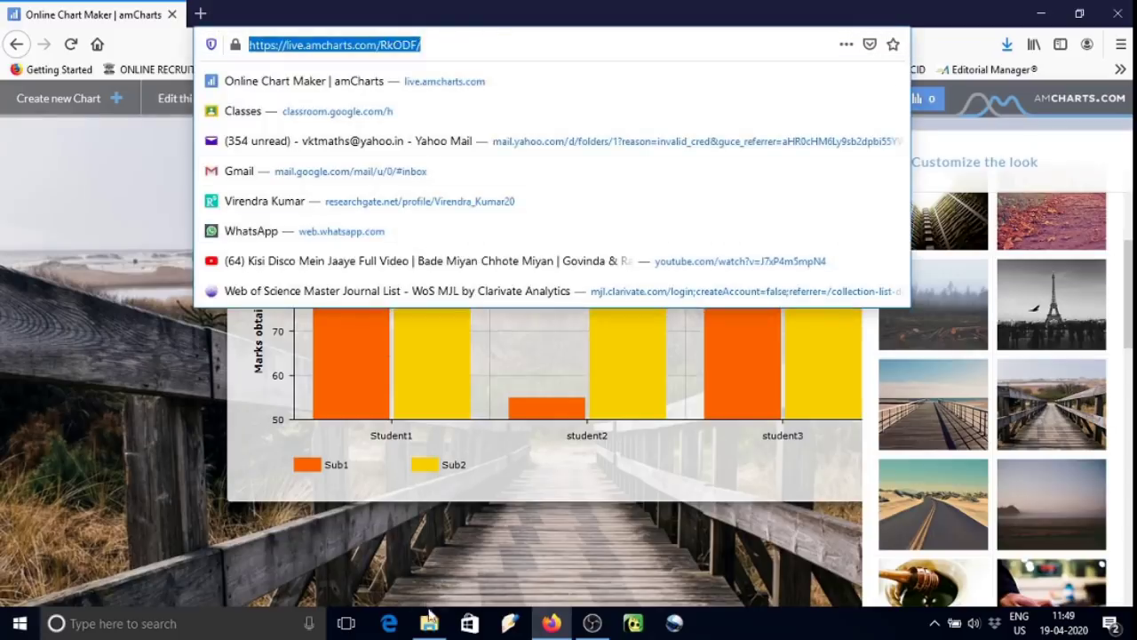
{"action": "left_click", "coordinate": [389, 624]}
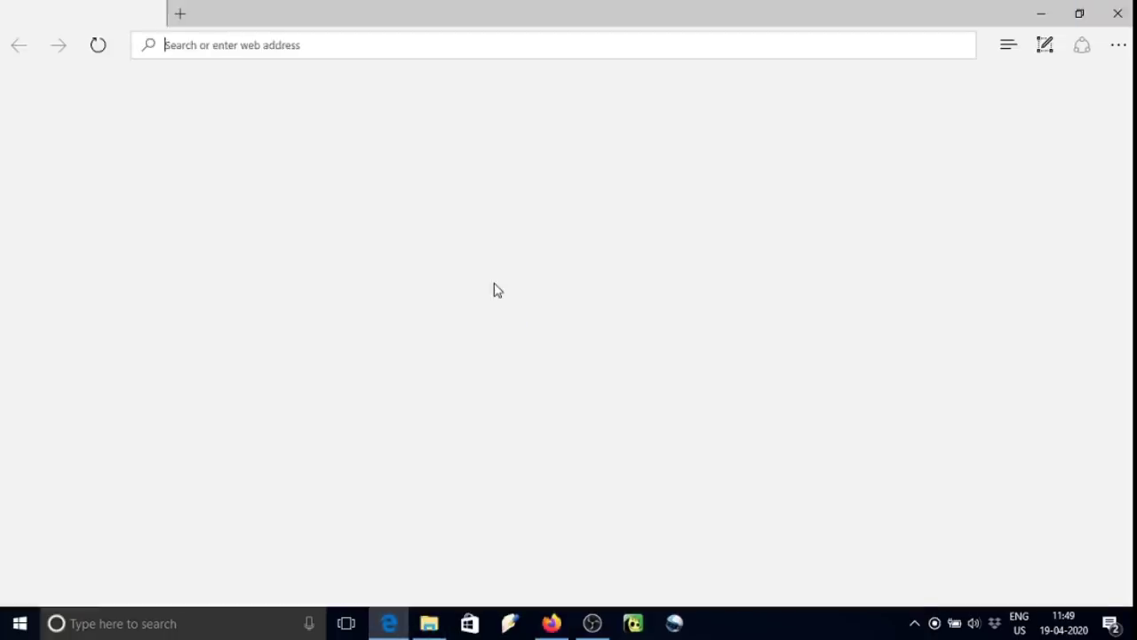
{"action": "type", "text": "live.amcharts.com/RkODF"}
{"action": "key", "text": "Return"}
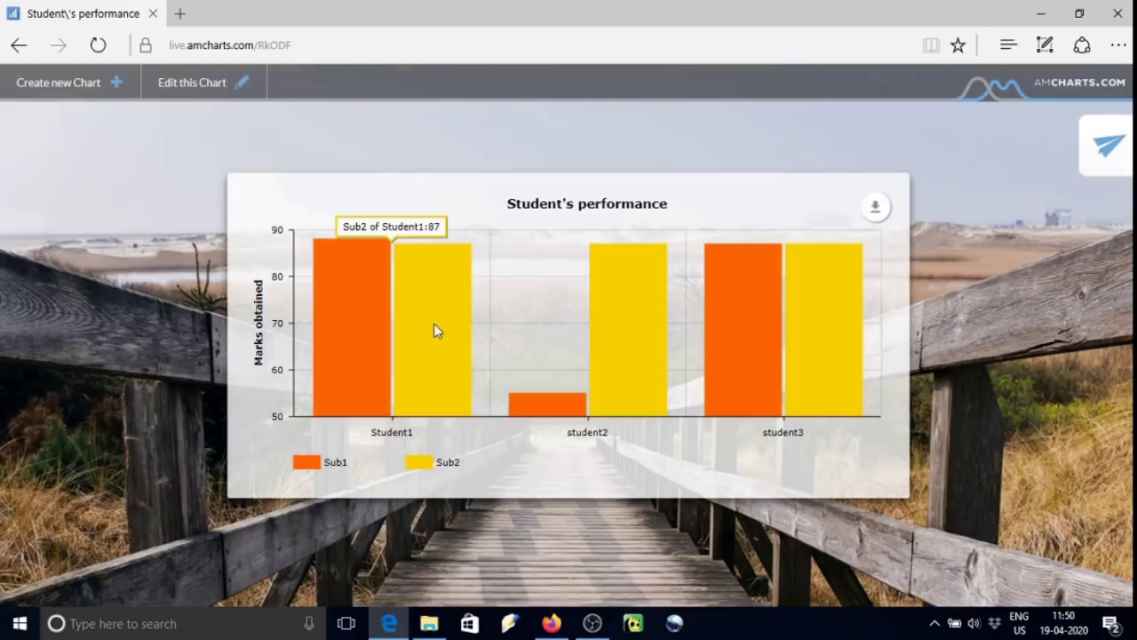
Examine the published chart's sharing link and embed code, and close Edge to return to Firefox.
{"action": "left_click", "coordinate": [1117, 157]}
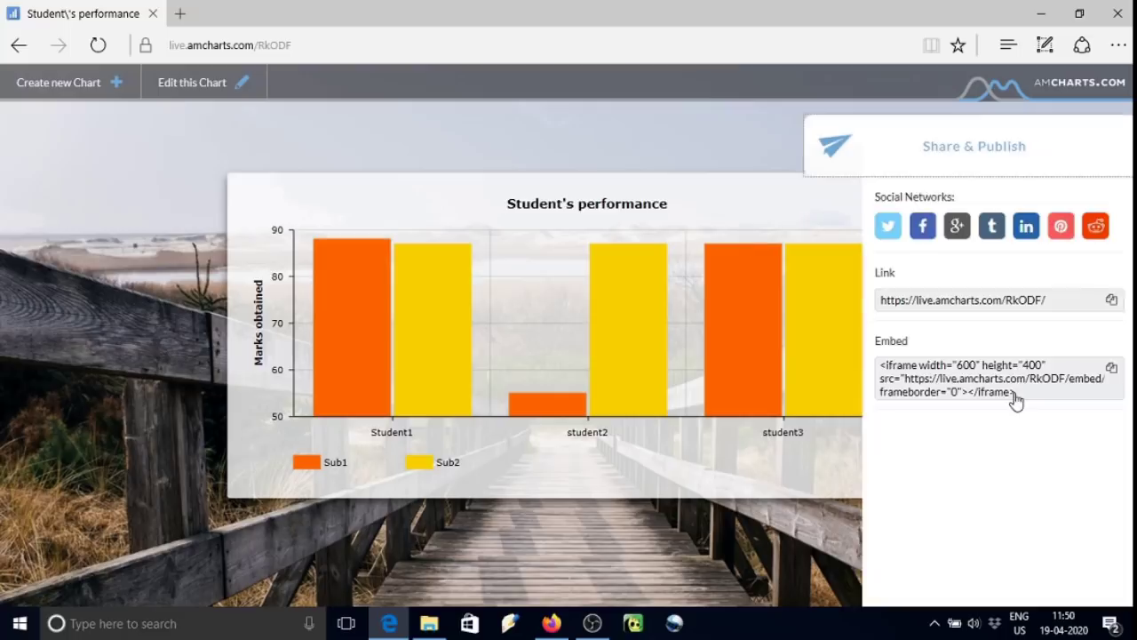
{"action": "left_click", "coordinate": [834, 449]}
{"action": "left_click", "coordinate": [1114, 18]}
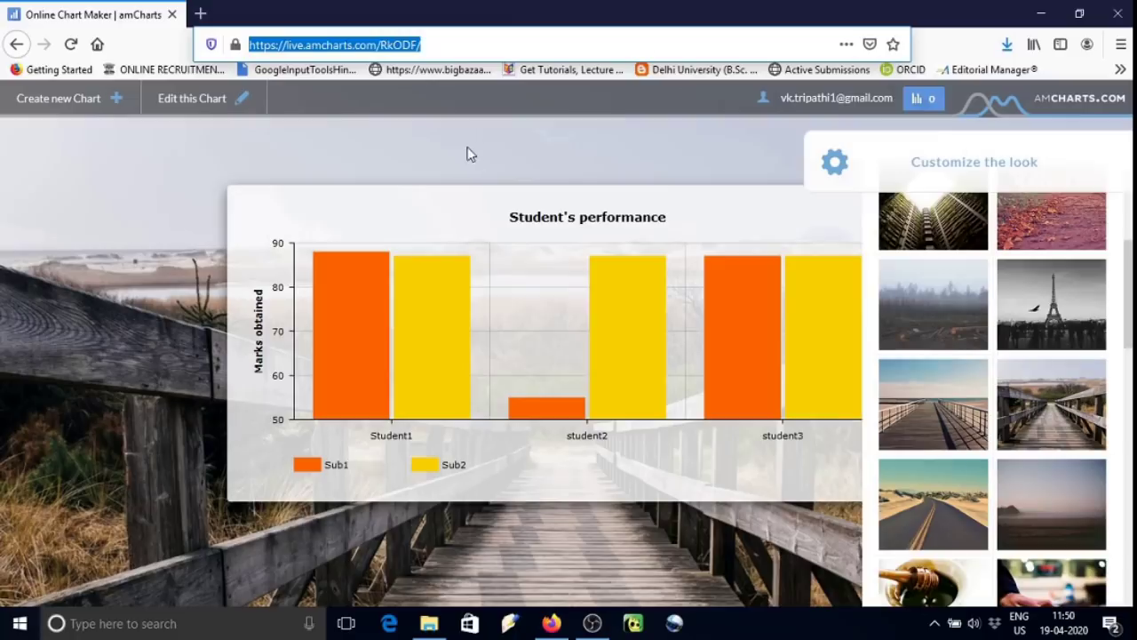
Return to the chart editor, view the chart's code, and copy its full HTML to the clipboard.
{"action": "left_click", "coordinate": [16, 43]}
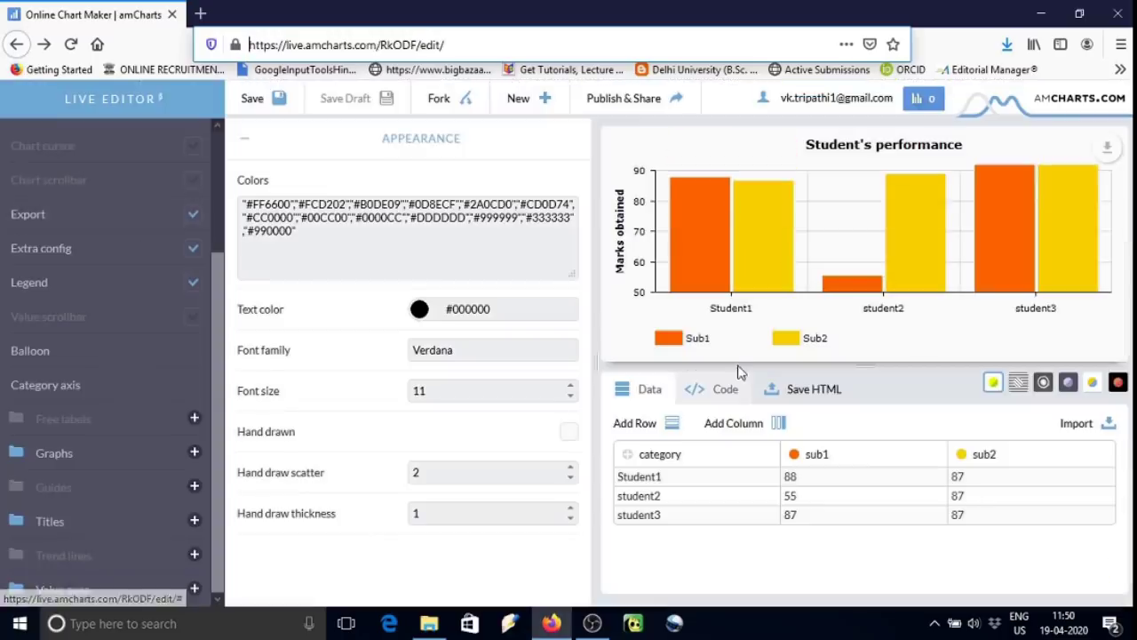
{"action": "mouse_move", "coordinate": [1109, 151]}
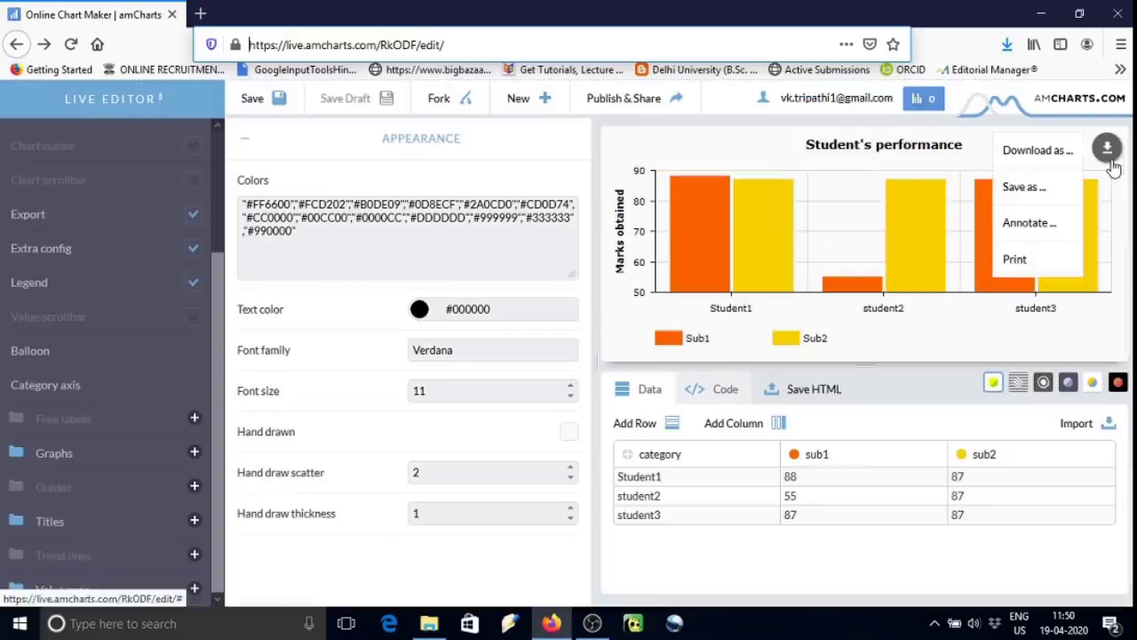
{"action": "left_click", "coordinate": [710, 388]}
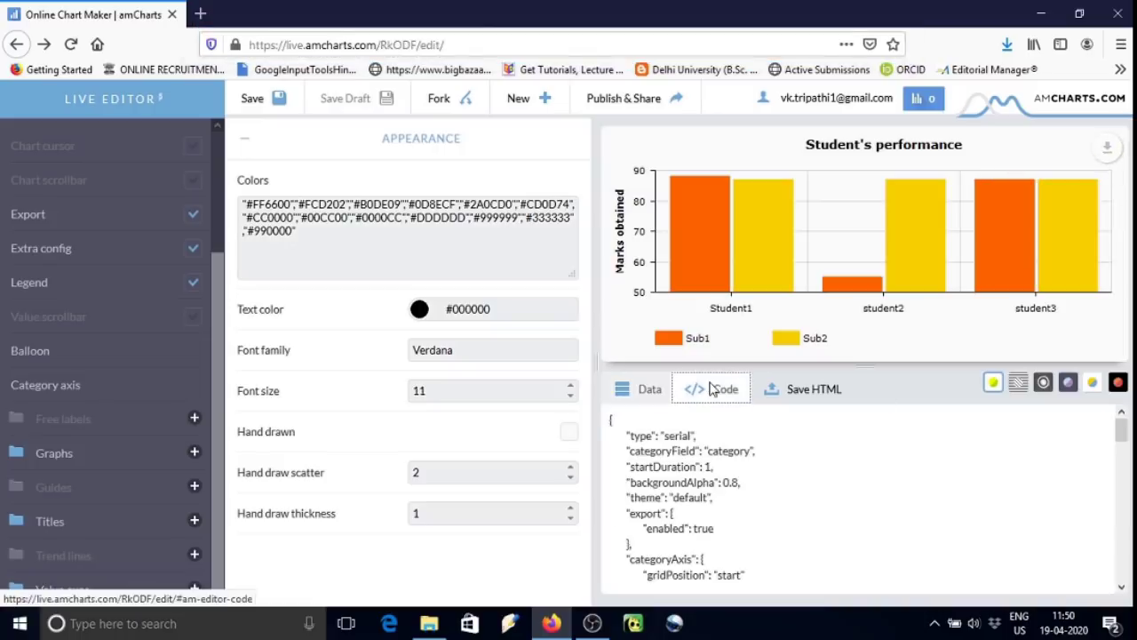
{"action": "left_click", "coordinate": [808, 394]}
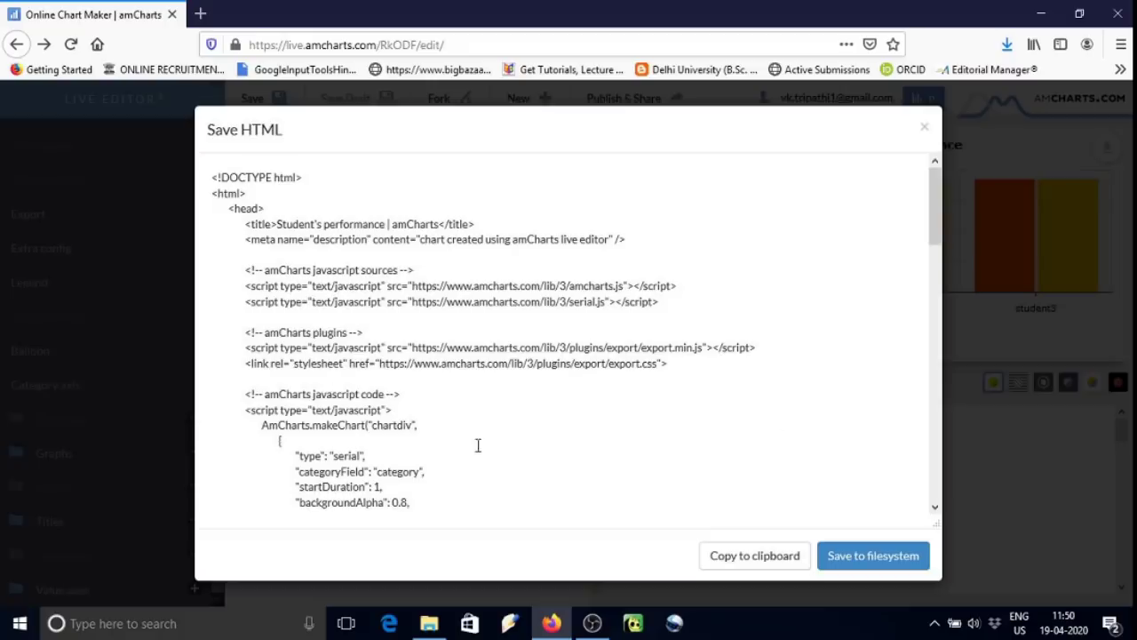
{"action": "left_click", "coordinate": [748, 560]}
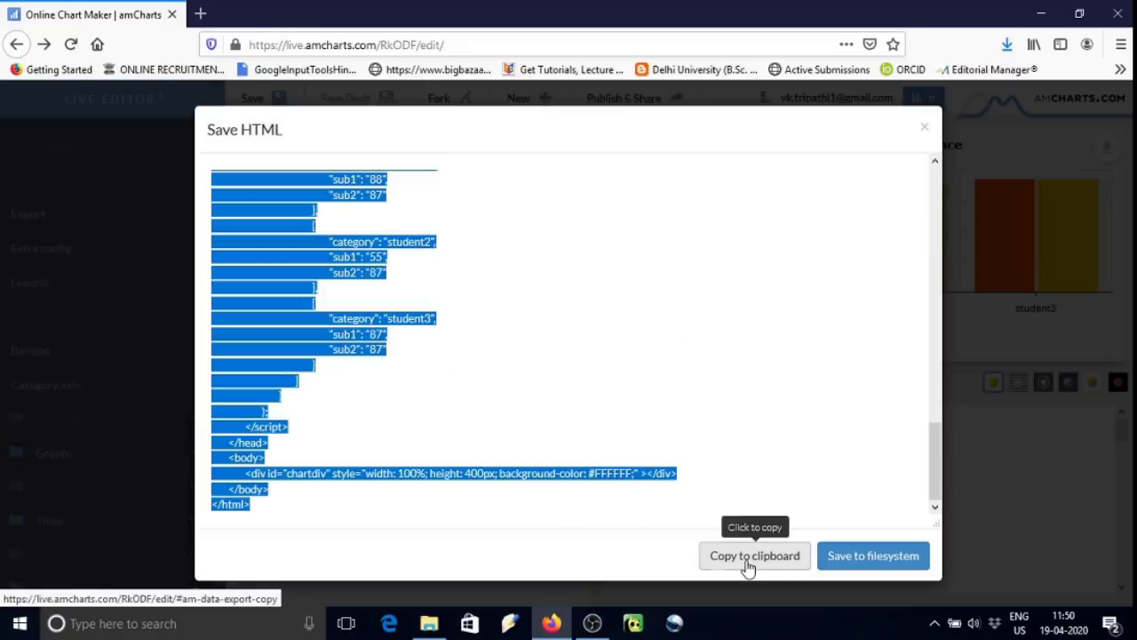
{"action": "left_click", "coordinate": [924, 127]}
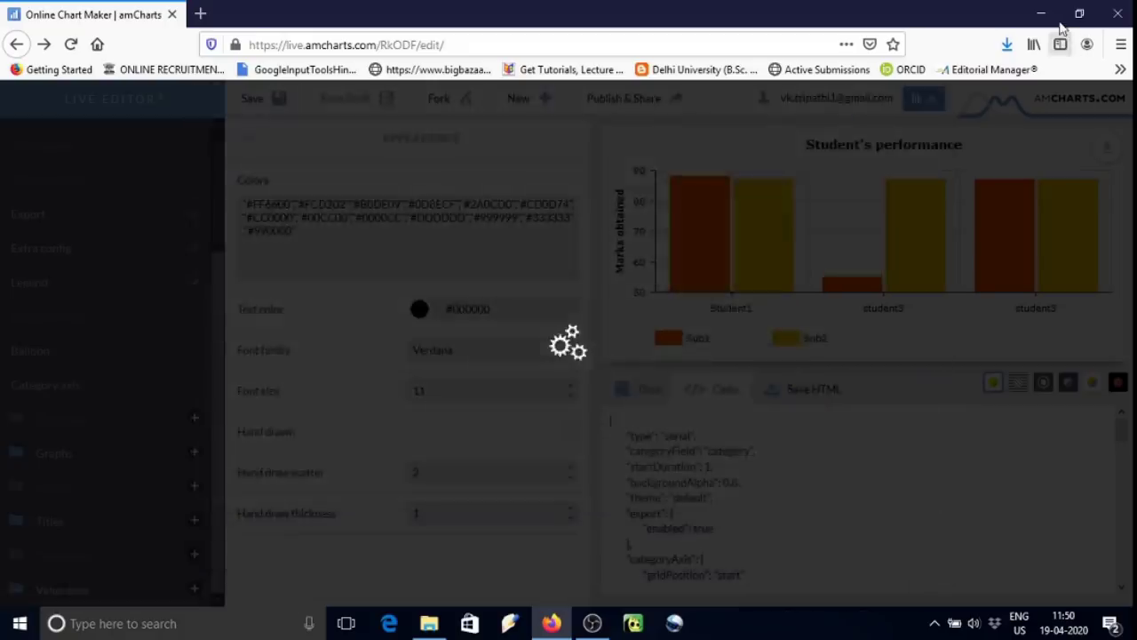
Open the desktop file New Text Document (2) in Notepad and paste the chart's HTML into it.
{"action": "left_click", "coordinate": [1040, 15]}
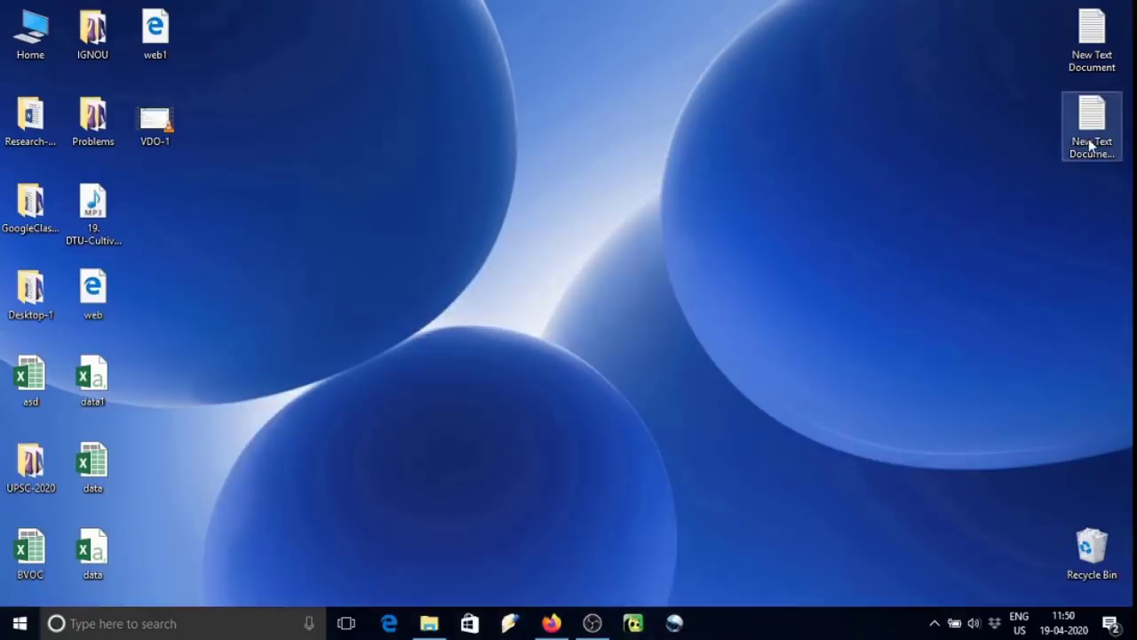
{"action": "double_click", "coordinate": [1091, 142]}
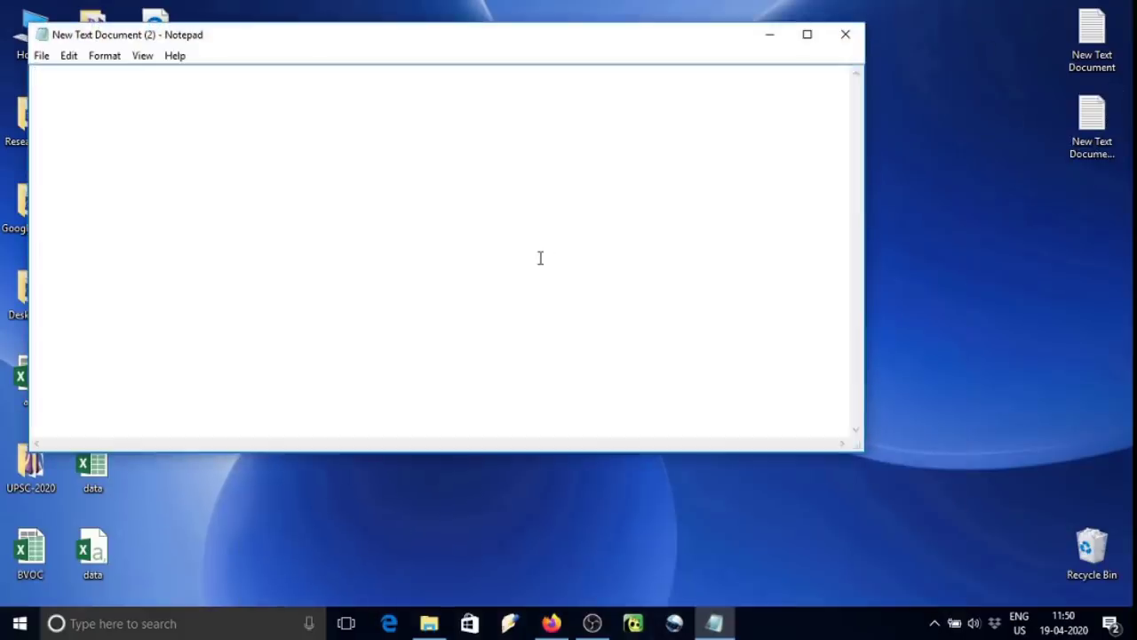
{"action": "key", "text": "ctrl+v"}
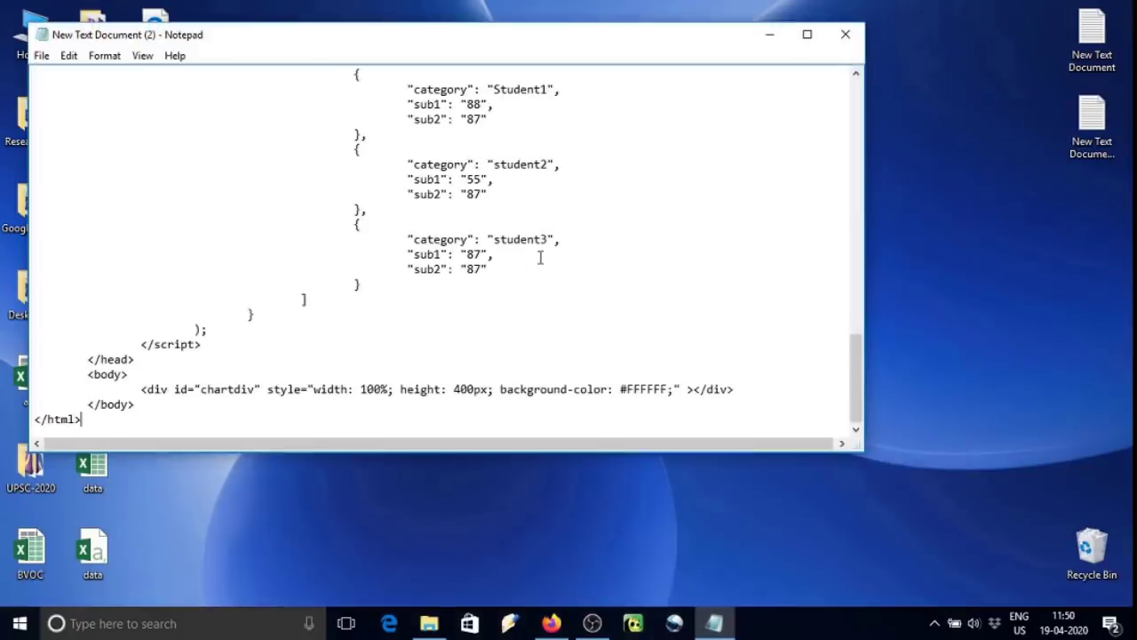
Save the pasted HTML on the Desktop as web2.html and close Notepad.
{"action": "left_click", "coordinate": [41, 55]}
{"action": "left_click", "coordinate": [62, 125]}
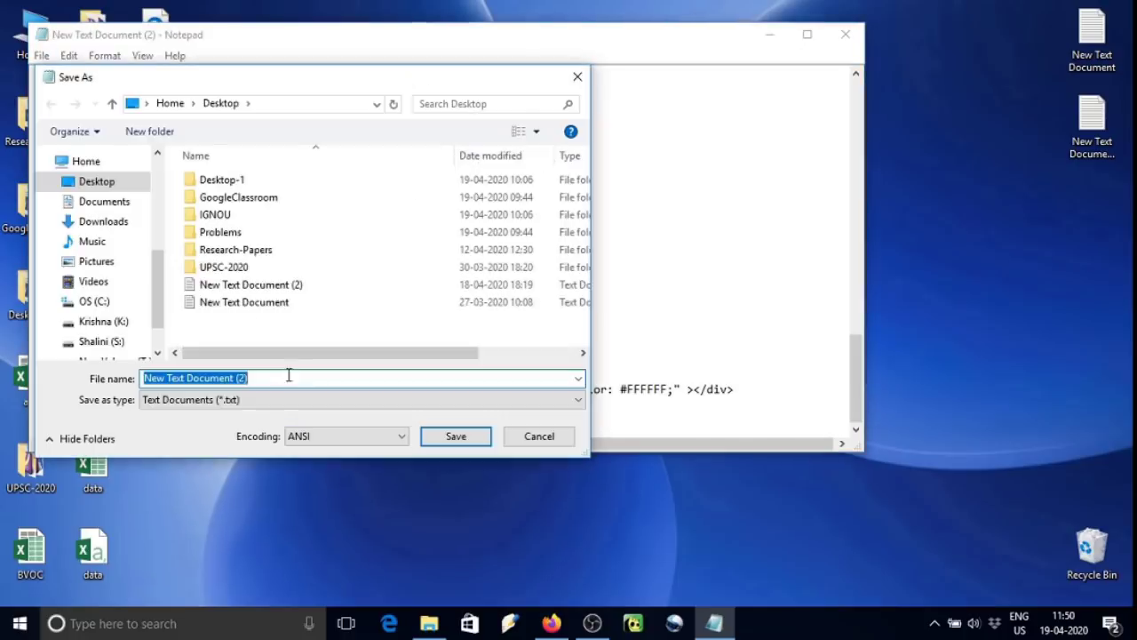
{"action": "type", "text": "web"}
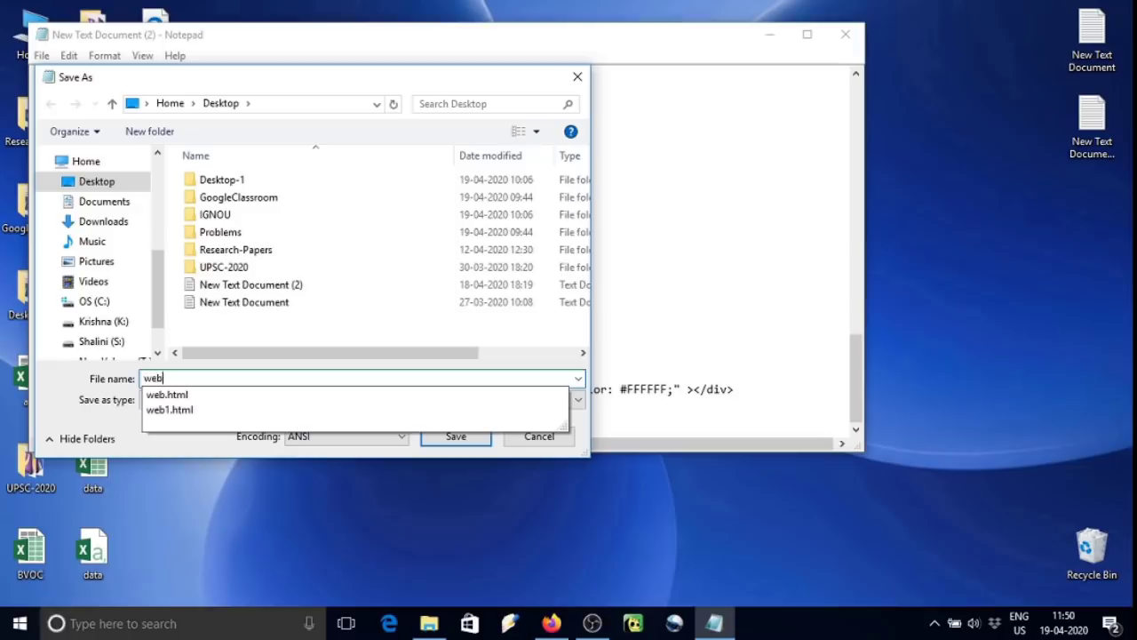
{"action": "type", "text": "2"}
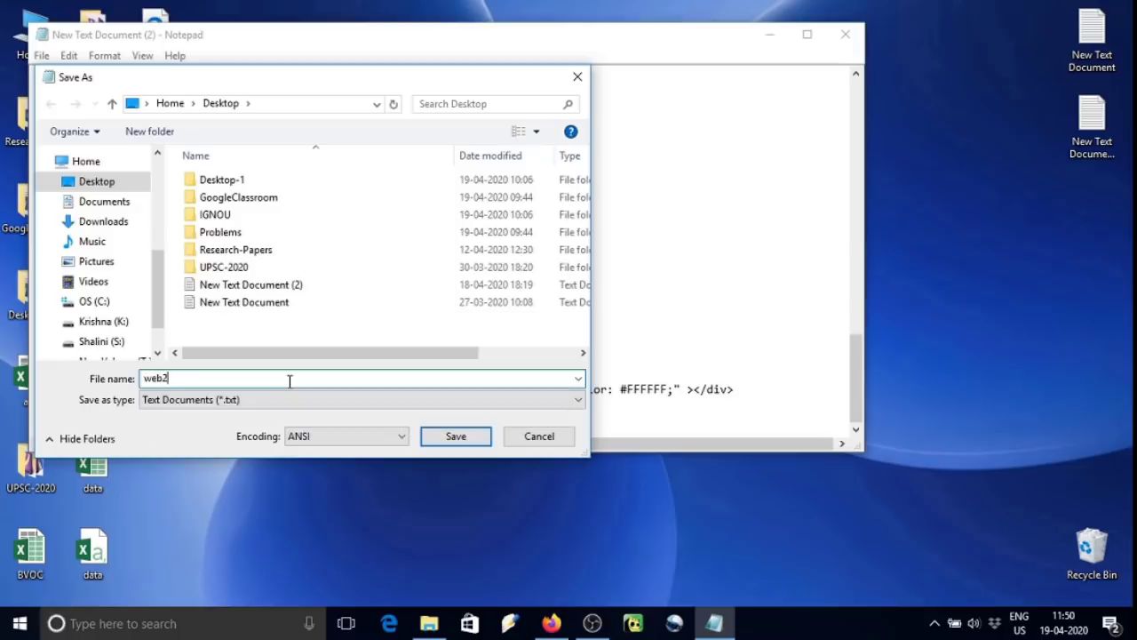
{"action": "type", "text": ".html"}
{"action": "key", "text": "Return"}
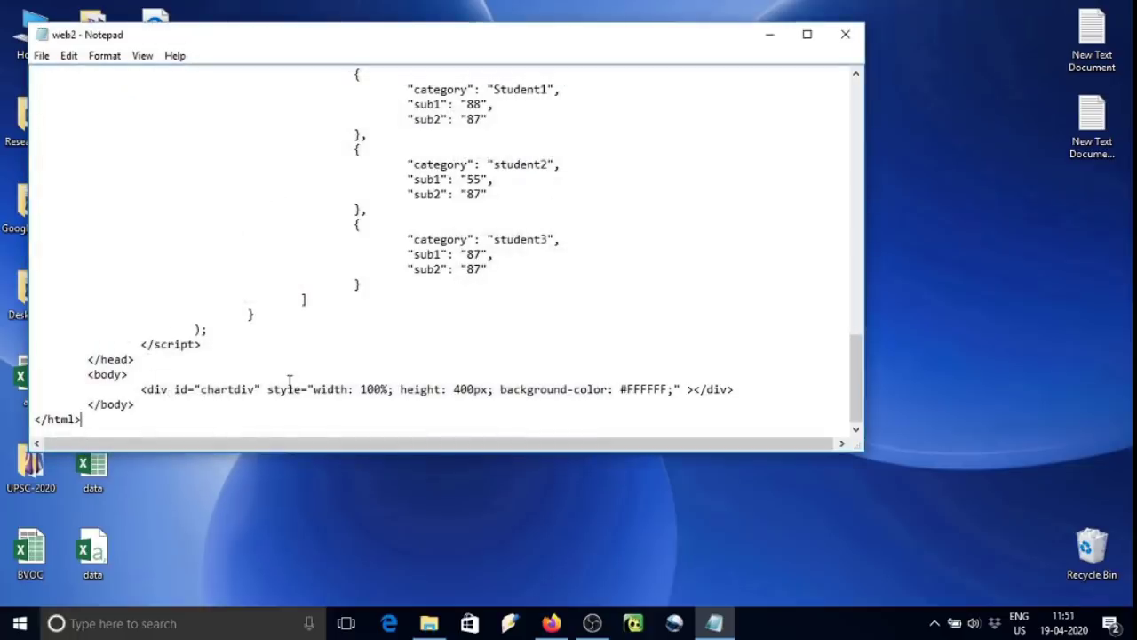
{"action": "left_click", "coordinate": [847, 34]}
Open web2.html from the desktop in Edge and inspect the value balloons on the chart's columns.
{"action": "double_click", "coordinate": [166, 222]}
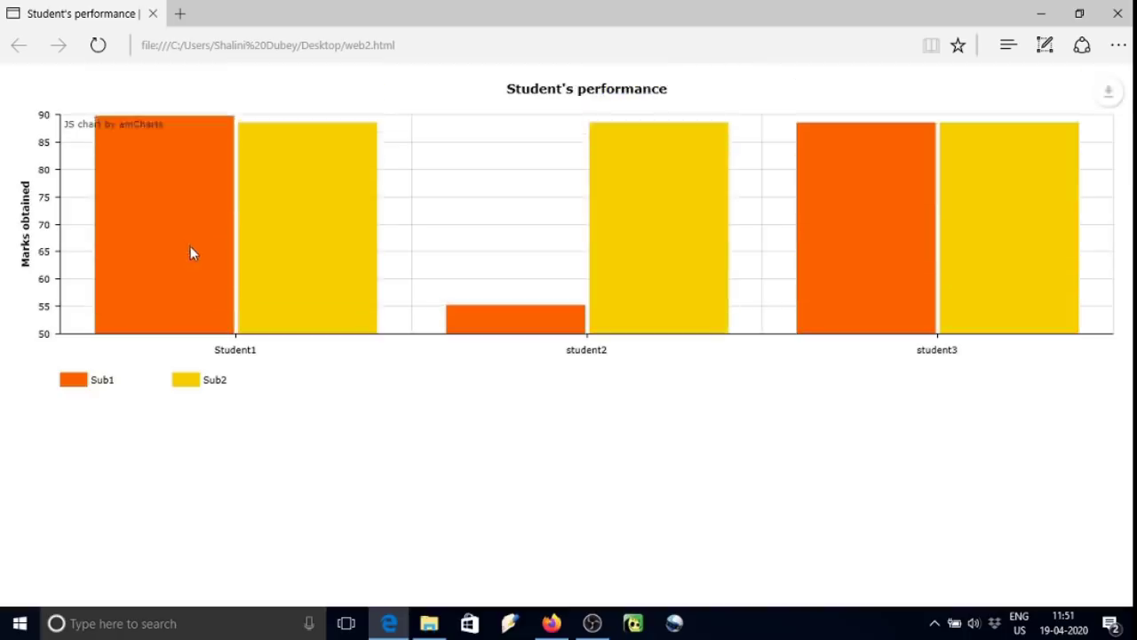
{"action": "mouse_move", "coordinate": [177, 152]}
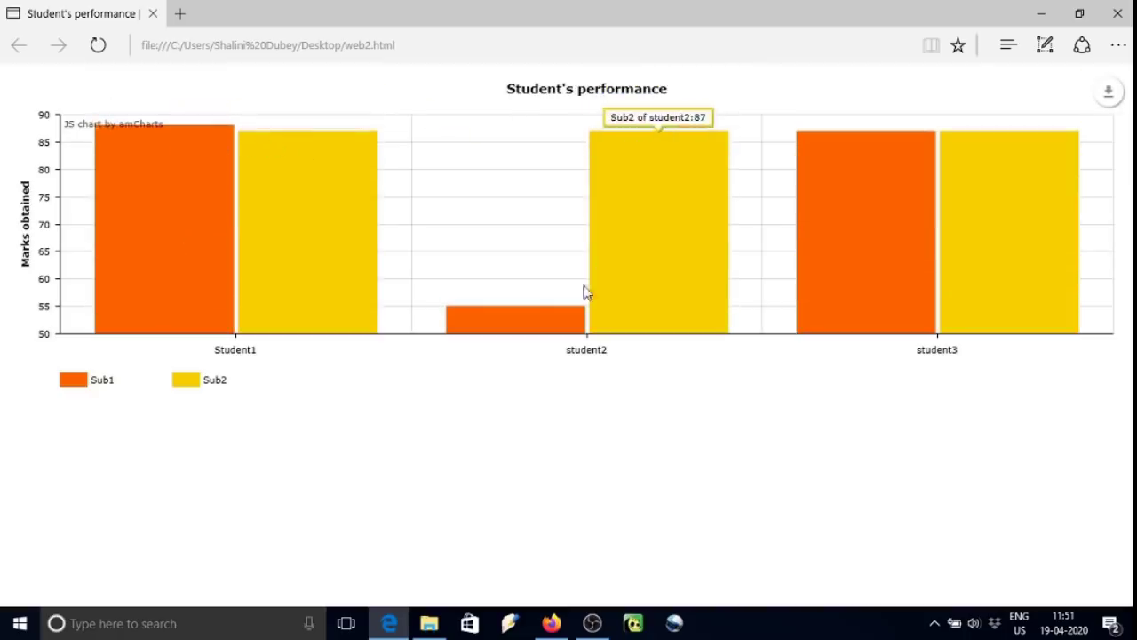
{"action": "mouse_move", "coordinate": [571, 318]}
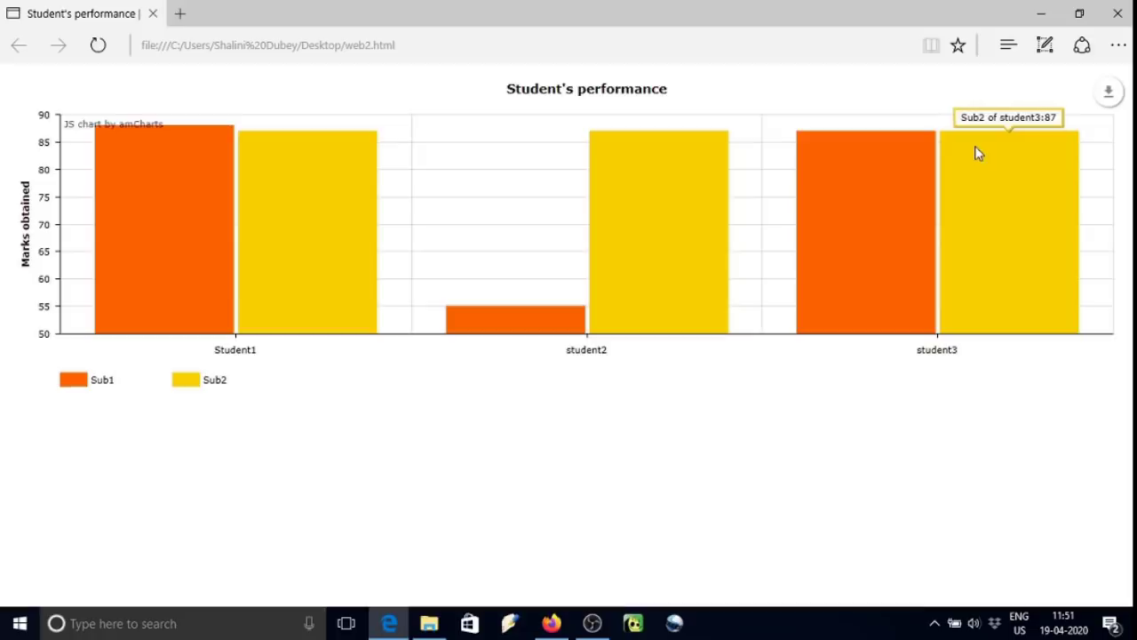